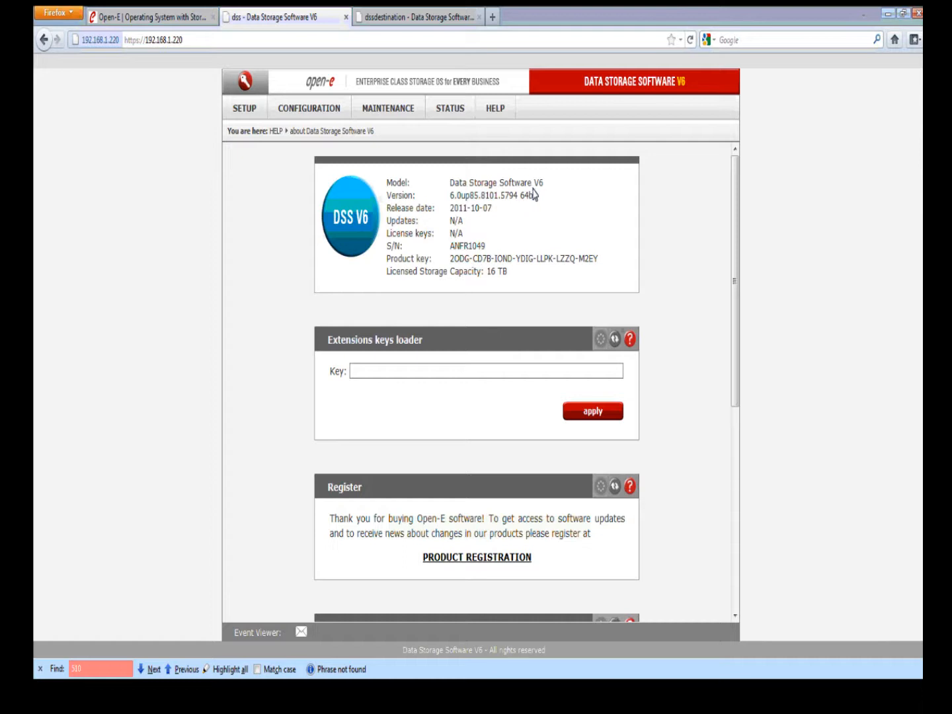
# Step: Open the software update page and read the release notes of version 6.0up85.xxxx.5794
pyautogui.doubleClick(503, 193)
pyautogui.click(407, 110)
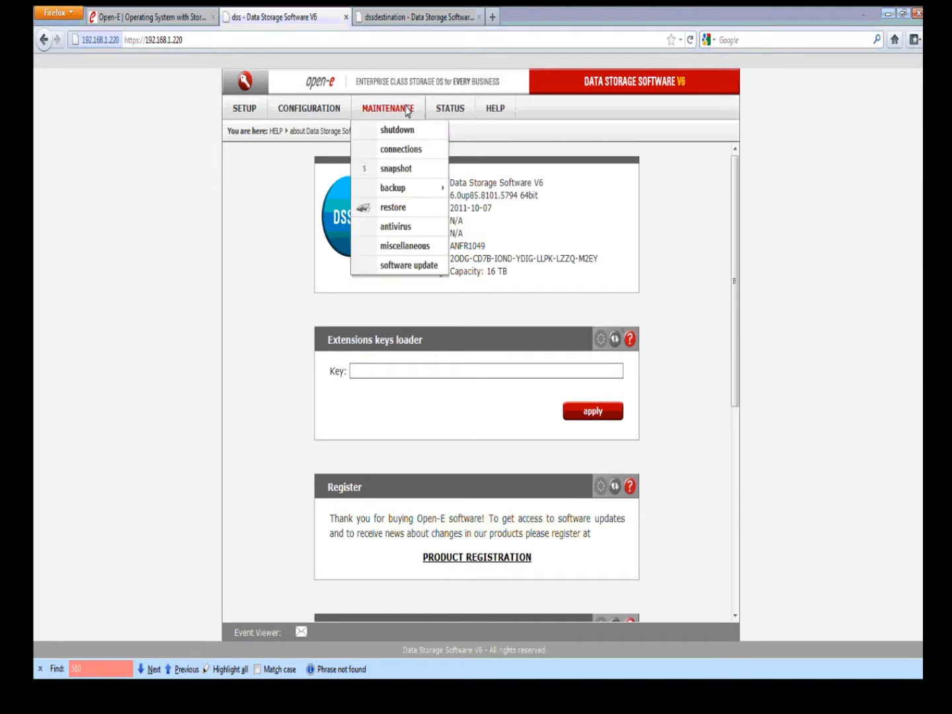
pyautogui.click(433, 265)
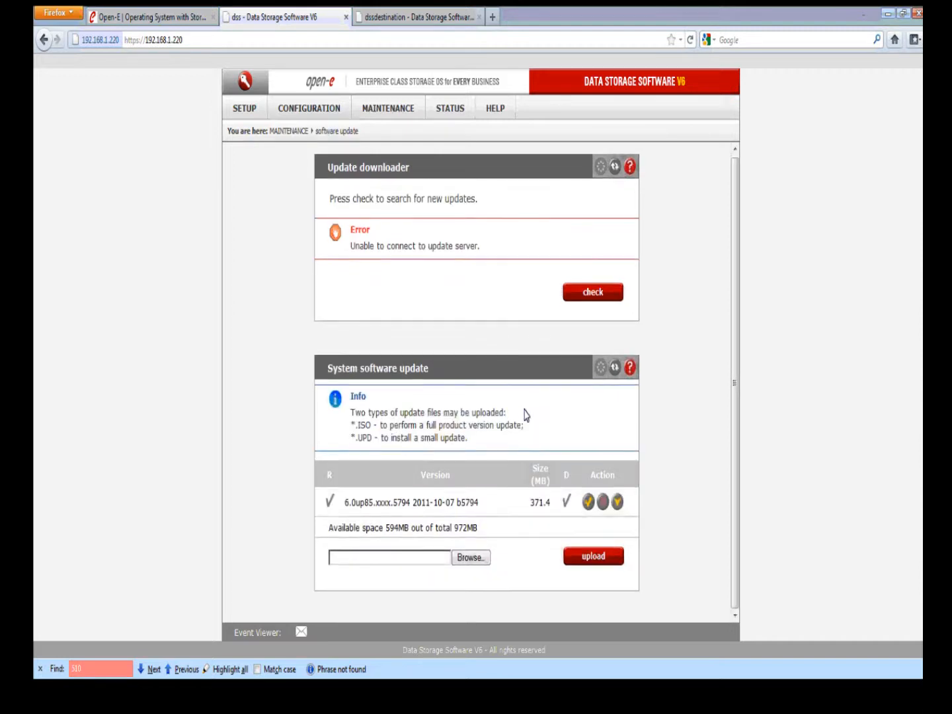
pyautogui.click(618, 504)
pyautogui.scroll(-5, 619, 500)
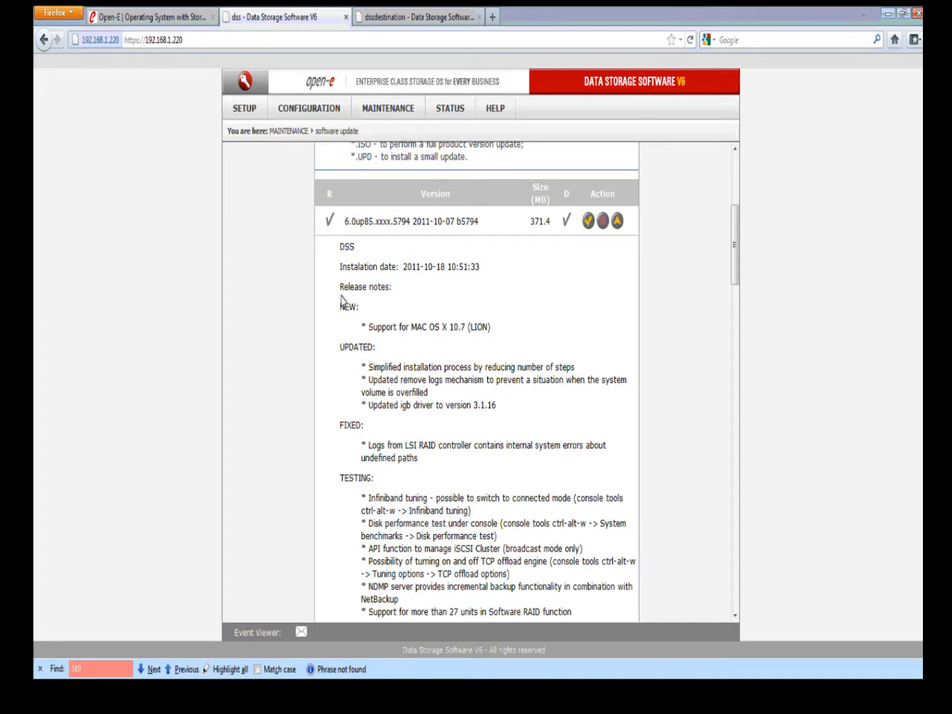
pyautogui.moveTo(336, 303); pyautogui.dragTo(491, 331)
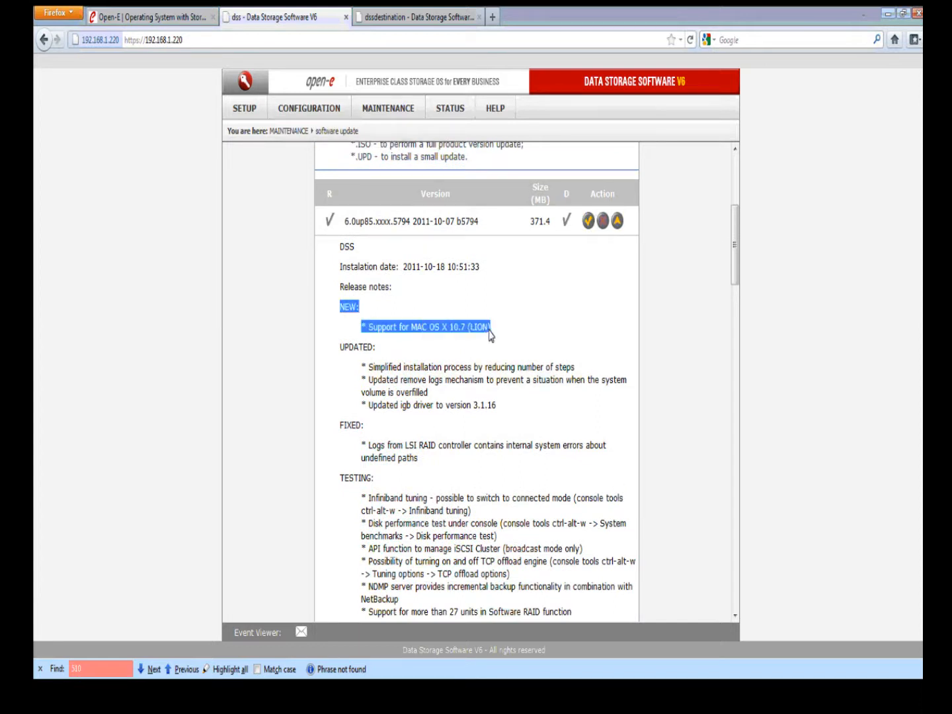
pyautogui.moveTo(338, 346); pyautogui.dragTo(381, 354)
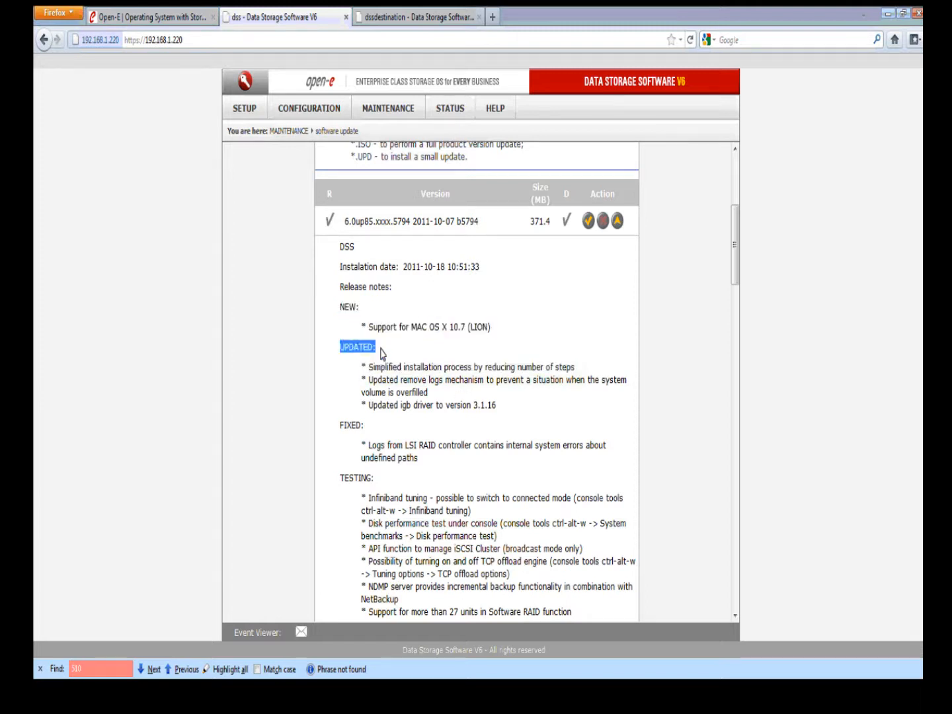
pyautogui.moveTo(342, 424); pyautogui.dragTo(365, 430)
pyautogui.click(339, 424)
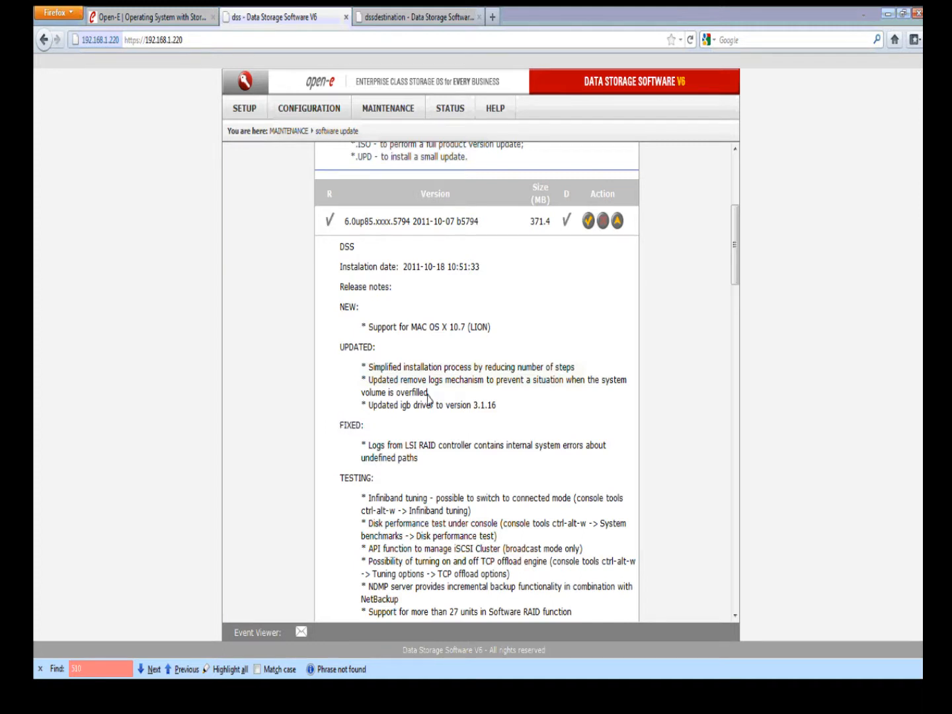
# Step: View the H/W RAID page, and on the hardware page examine the time zone, server time and NTP settings
pyautogui.click(246, 110)
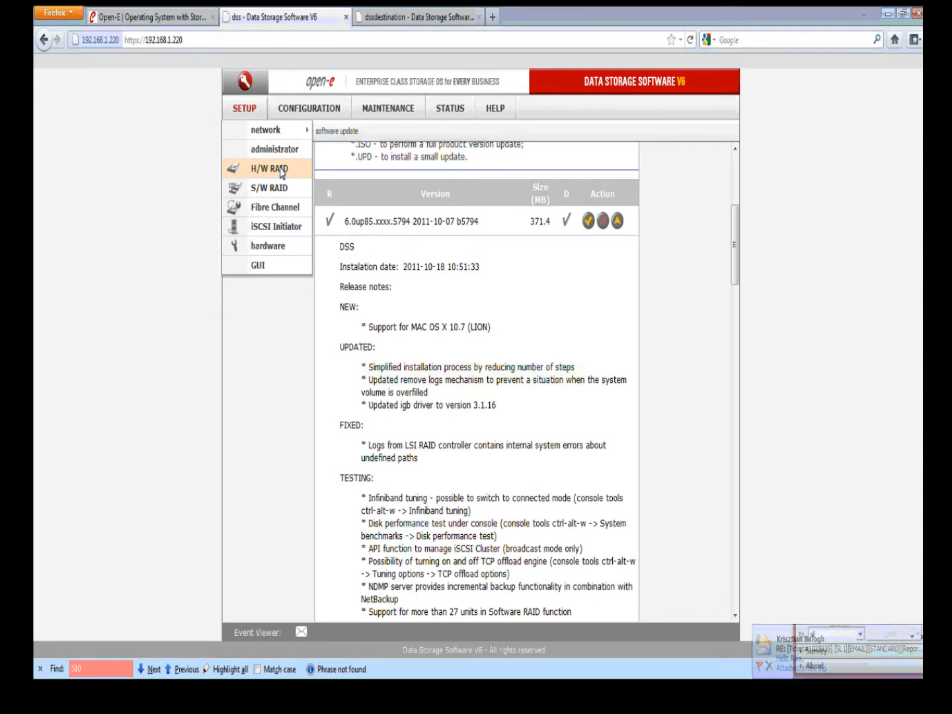
pyautogui.click(282, 170)
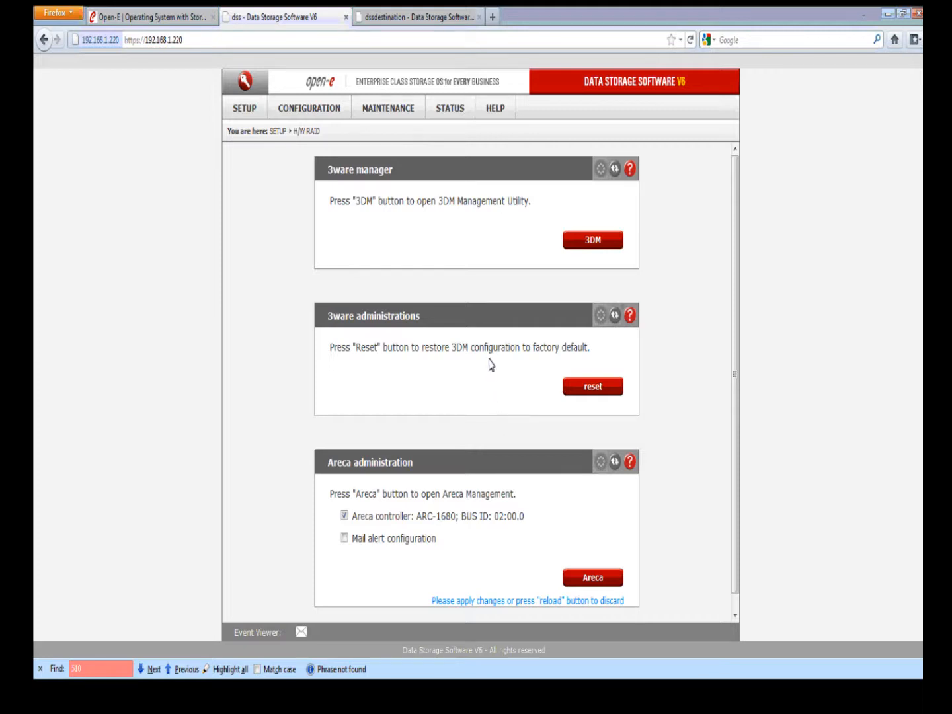
pyautogui.click(254, 113)
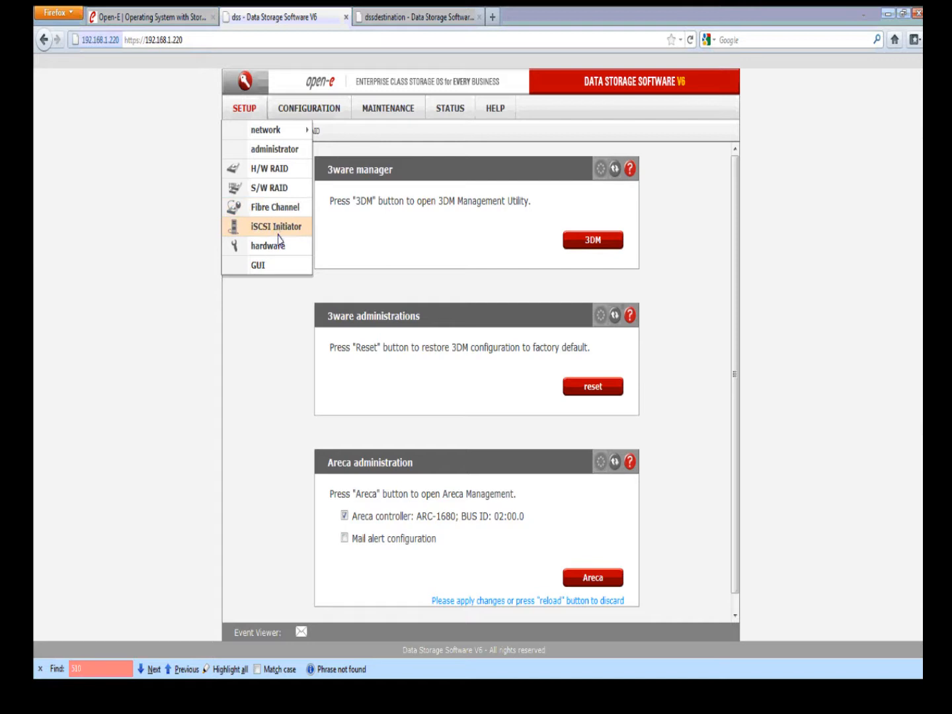
pyautogui.click(279, 246)
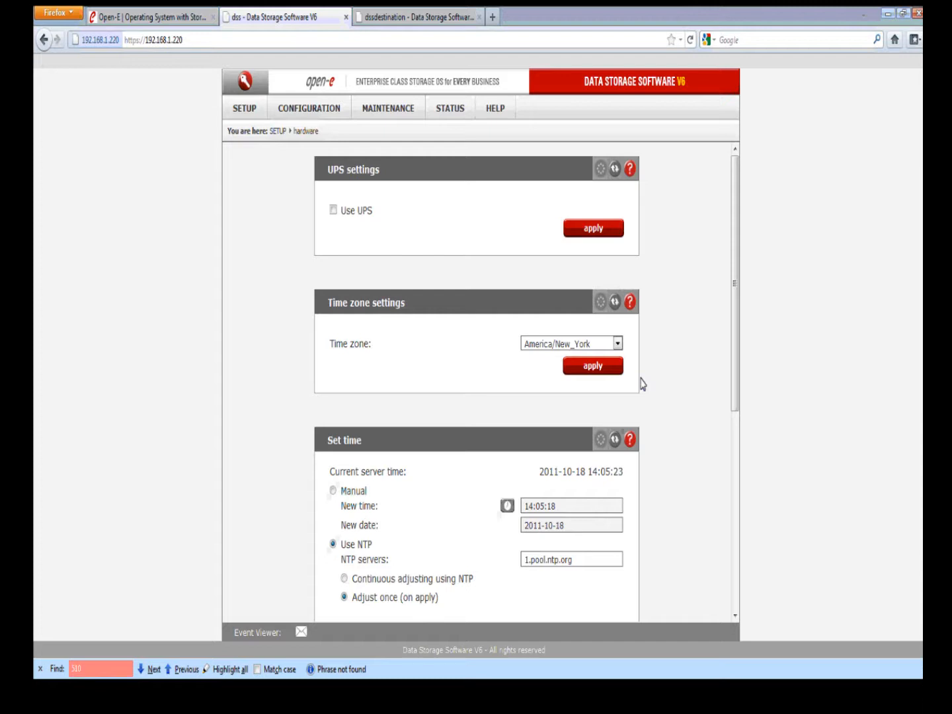
pyautogui.scroll(-2, 642, 389)
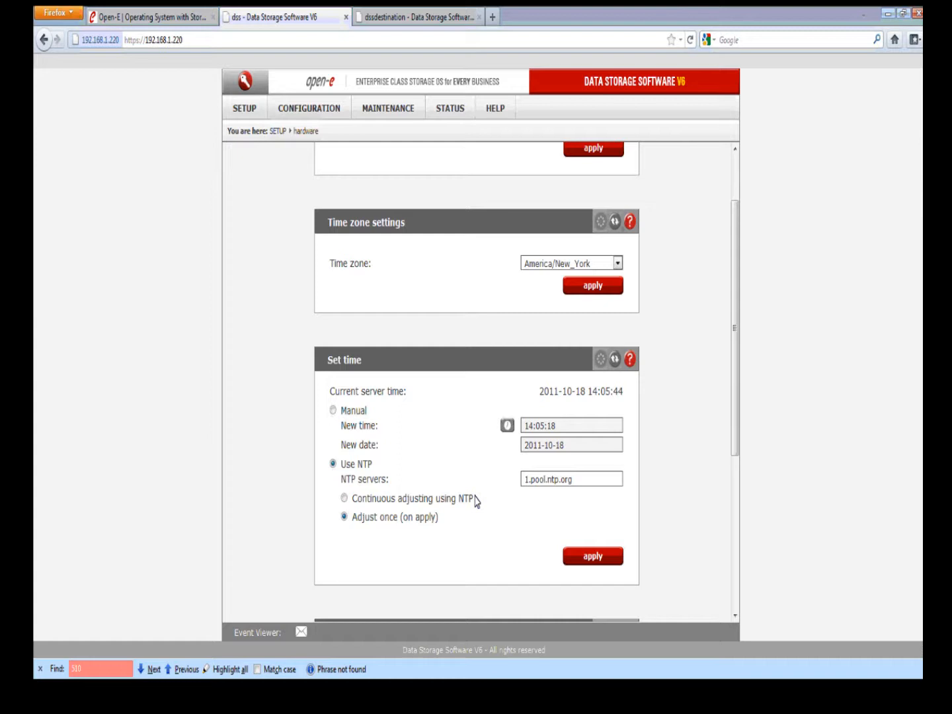
pyautogui.moveTo(622, 390)
pyautogui.mouseDown()
pyautogui.moveTo(546, 389)
pyautogui.moveTo(623, 393)
pyautogui.mouseUp()
pyautogui.click(622, 392)
# Step: Open the 3DM Management Utility from the H/W RAID setup page and log in as Administrator
pyautogui.moveTo(252, 111)
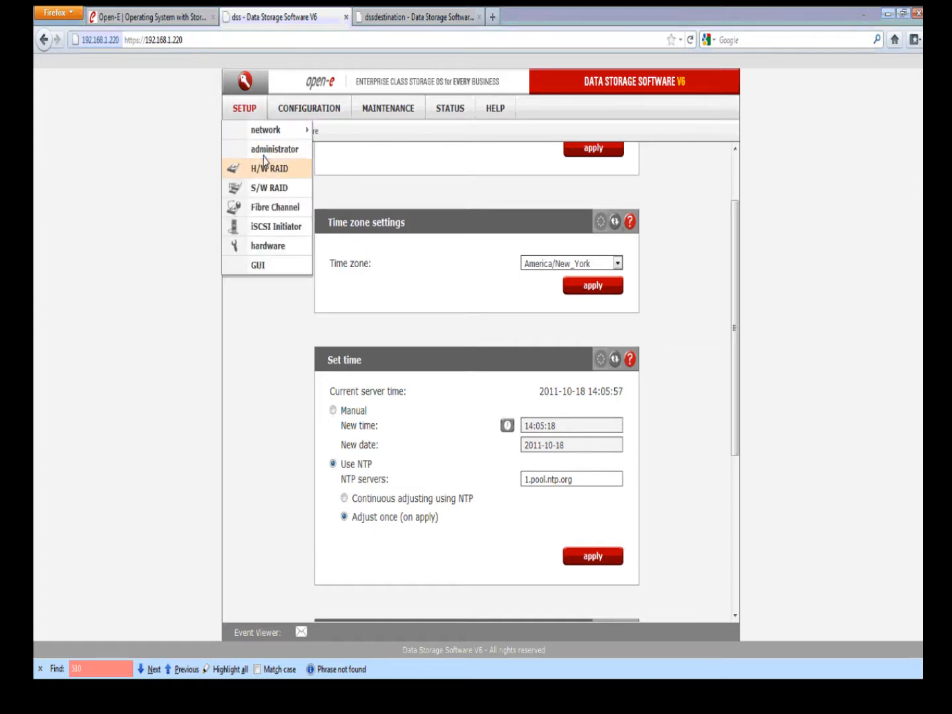
pyautogui.click(292, 171)
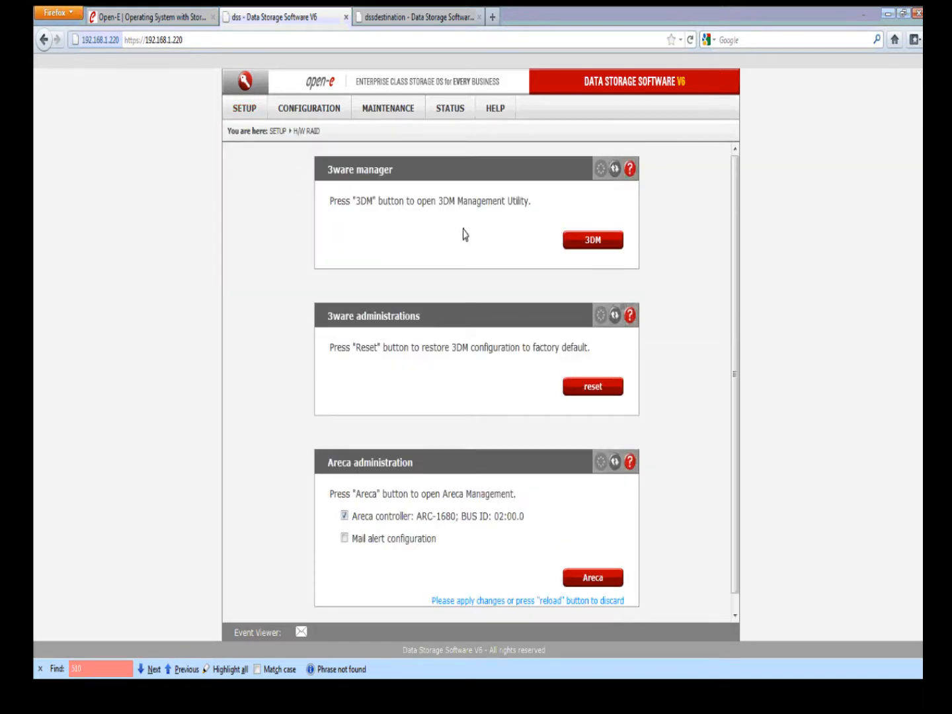
pyautogui.click(607, 239)
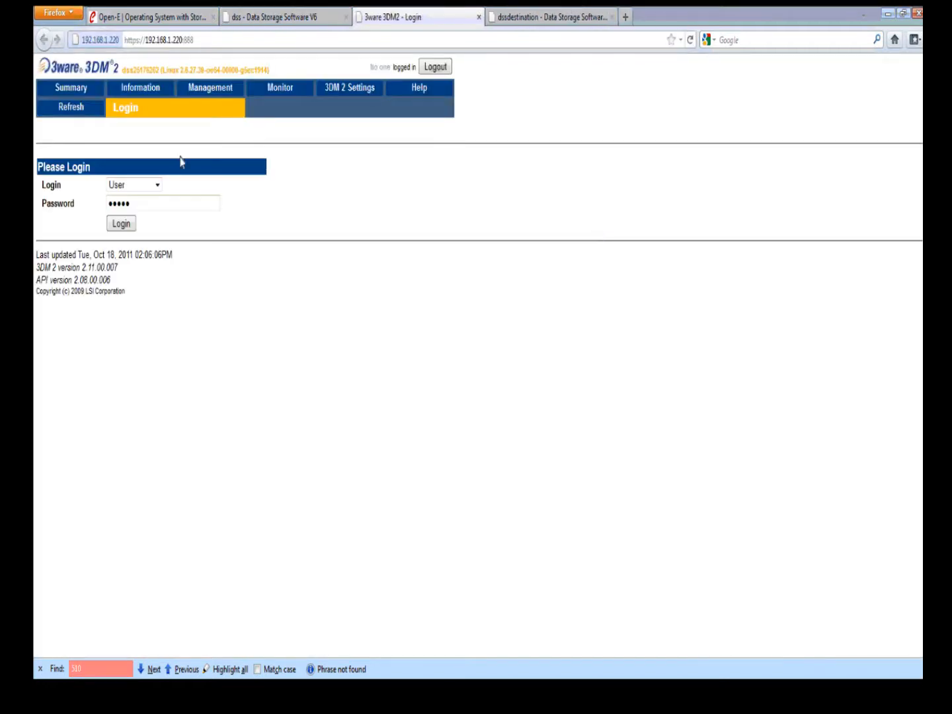
pyautogui.click(156, 183)
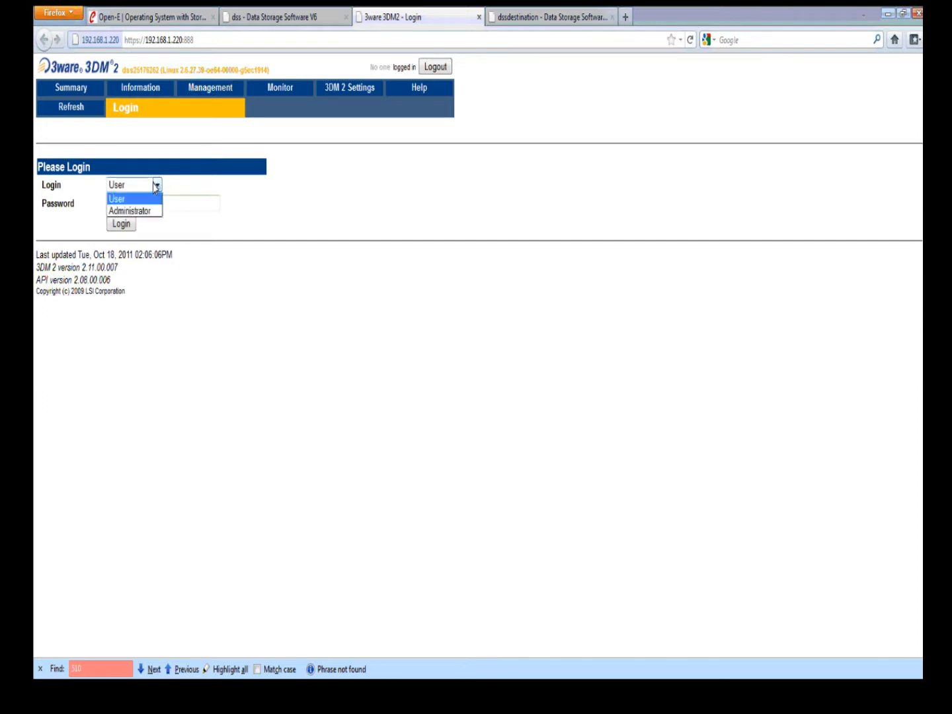
pyautogui.click(147, 211)
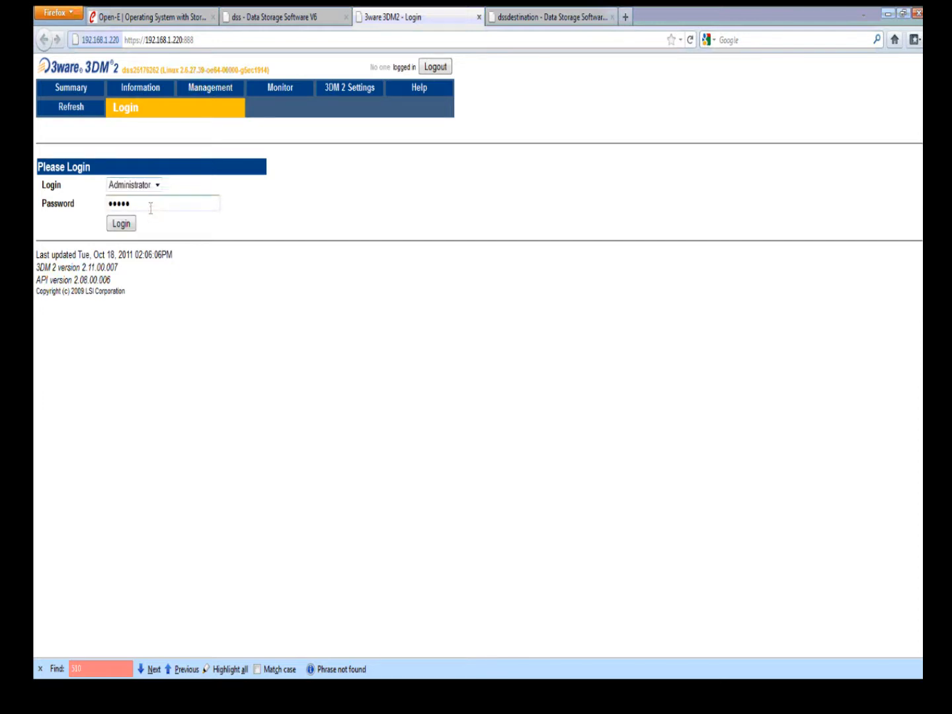
pyautogui.click(118, 223)
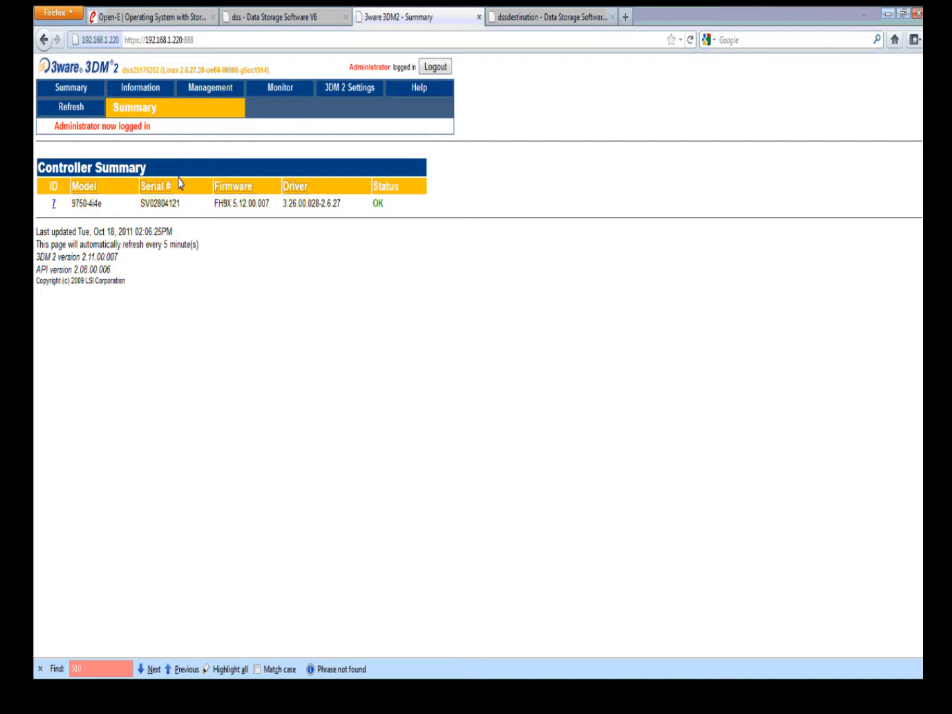
# Step: Review the sender, recipient and mail server fields in the 3DM 2 e-mail notification settings and send a test message
pyautogui.moveTo(209, 88)
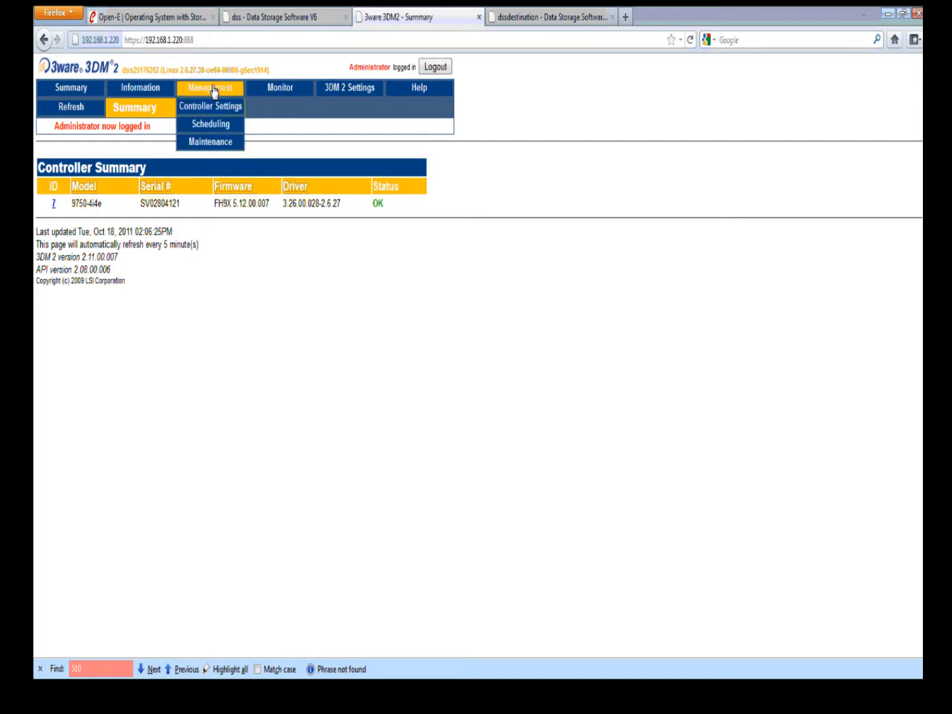
pyautogui.click(375, 88)
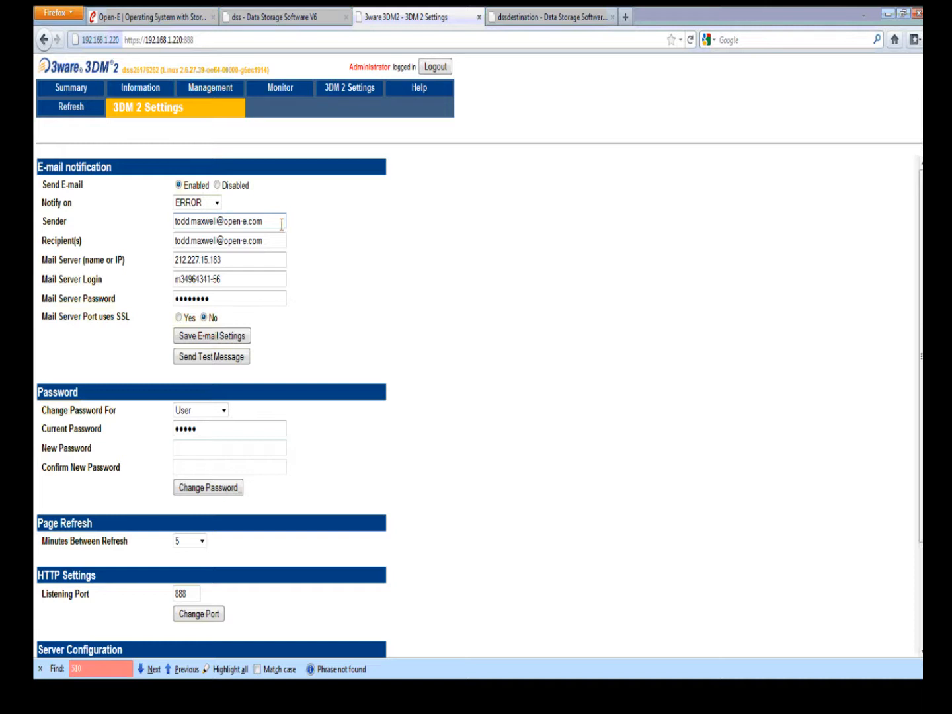
pyautogui.moveTo(271, 223); pyautogui.dragTo(174, 225)
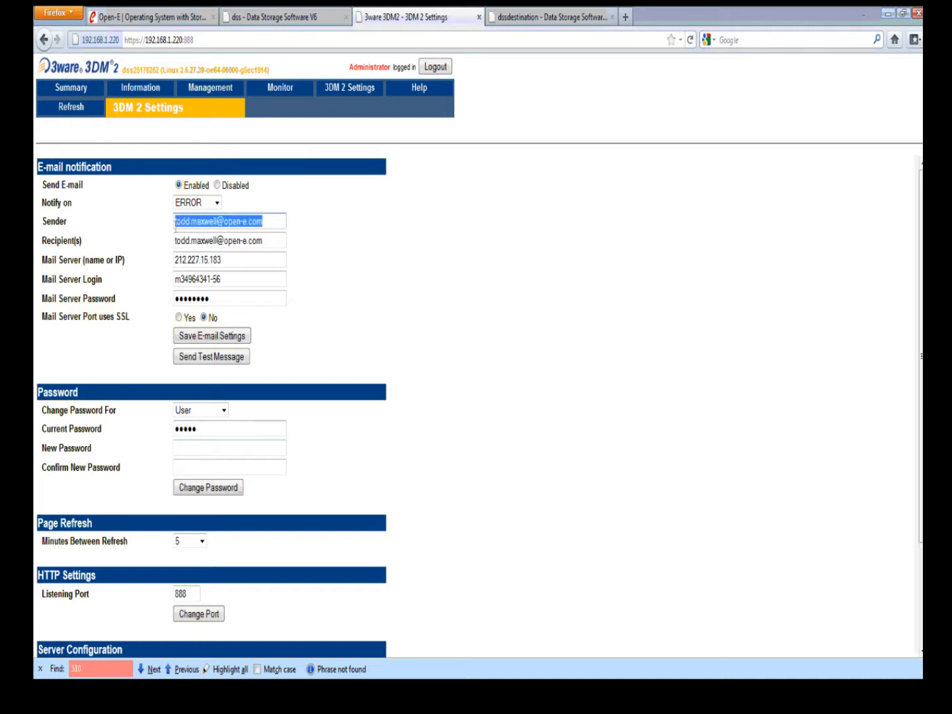
pyautogui.moveTo(272, 243); pyautogui.dragTo(174, 241)
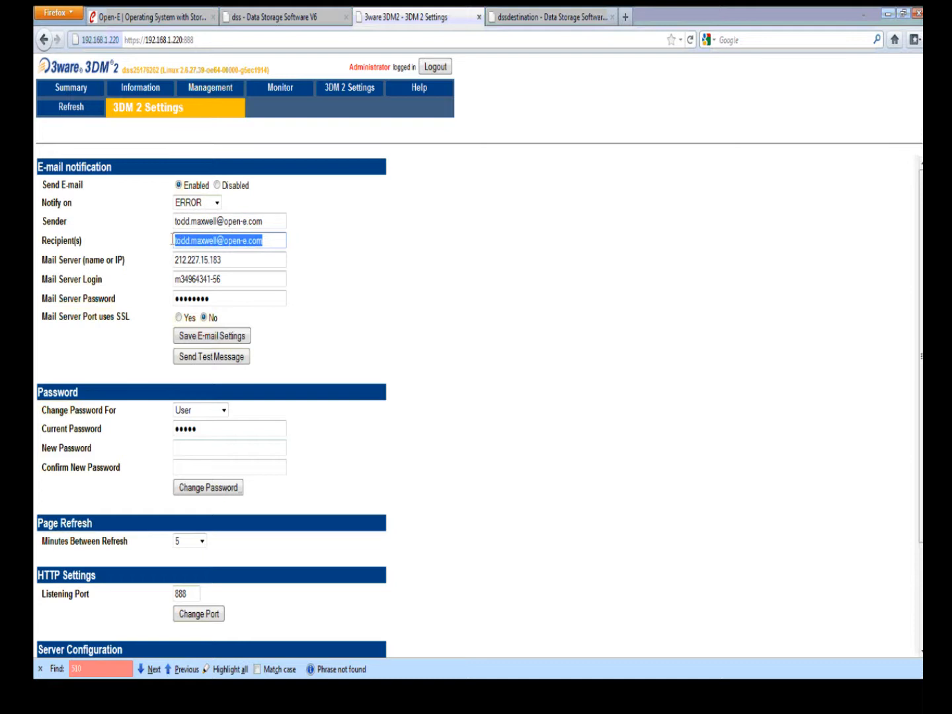
pyautogui.click(265, 241)
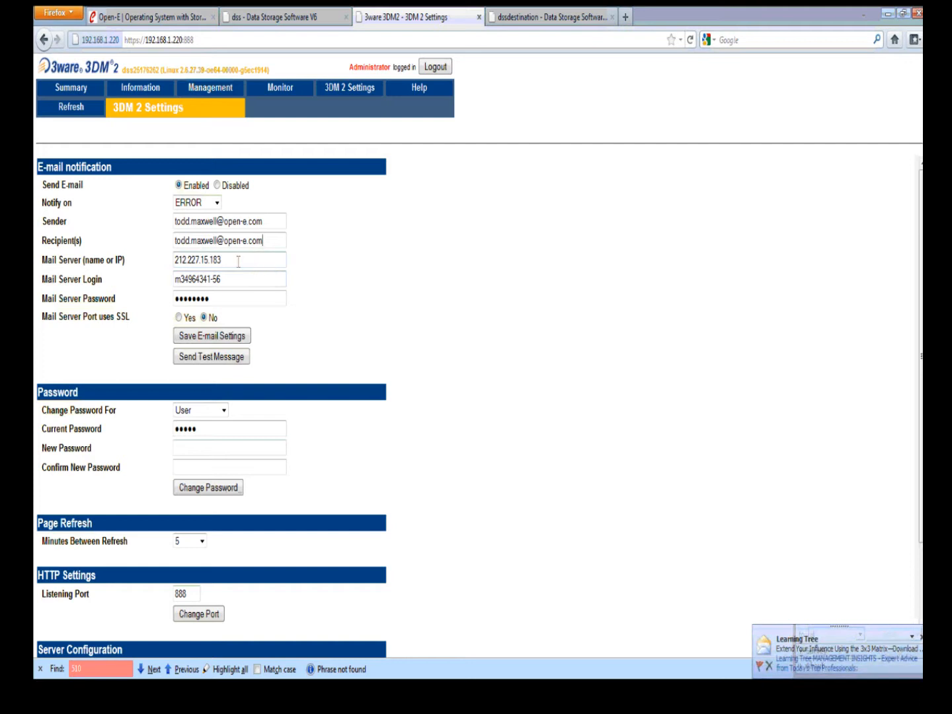
pyautogui.moveTo(224, 260); pyautogui.dragTo(168, 254)
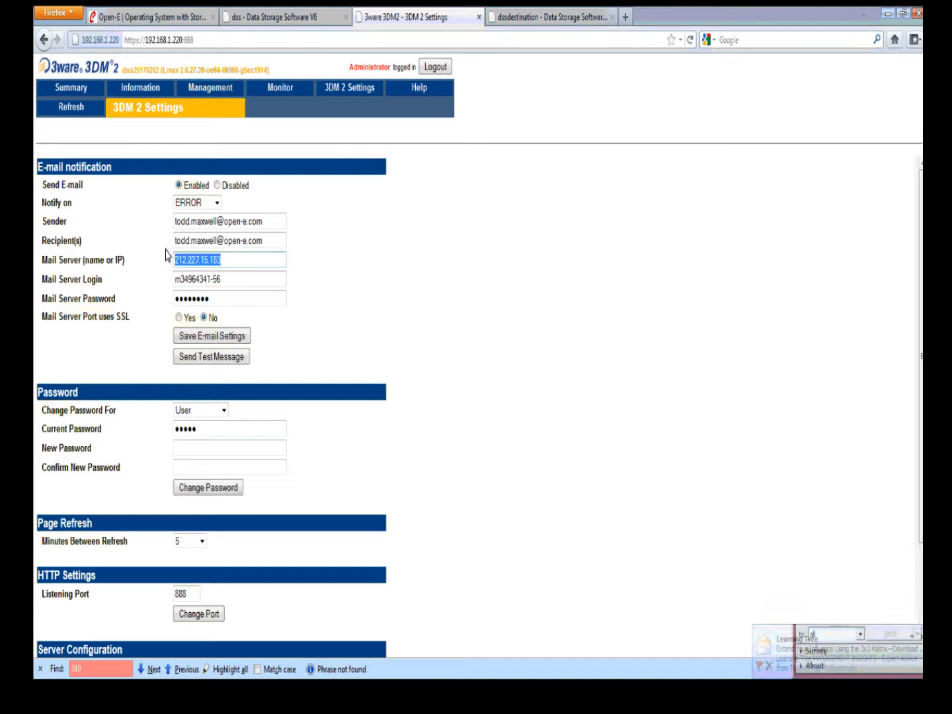
pyautogui.click(242, 263)
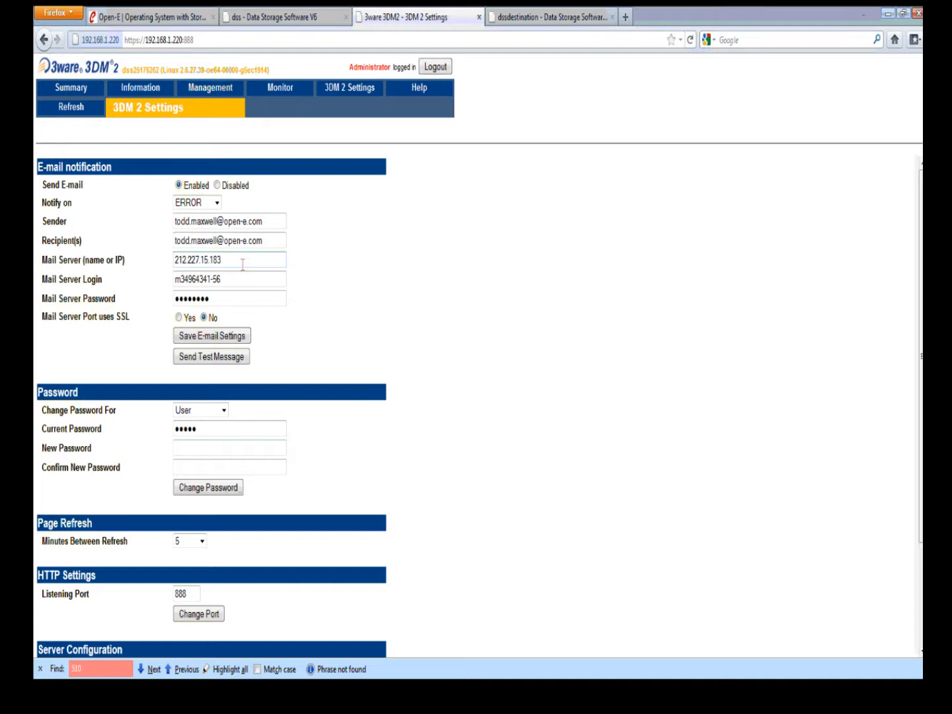
pyautogui.click(228, 280)
pyautogui.click(229, 301)
pyautogui.click(240, 355)
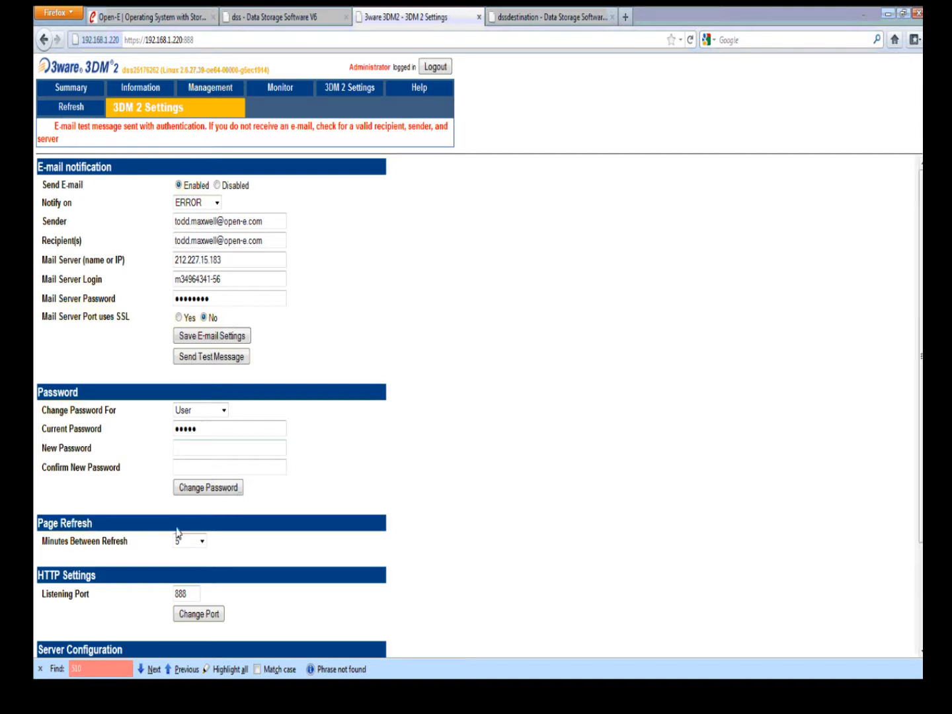
# Step: Switch to Outlook and delete both existing messages from the inbox
pyautogui.click(114, 690)
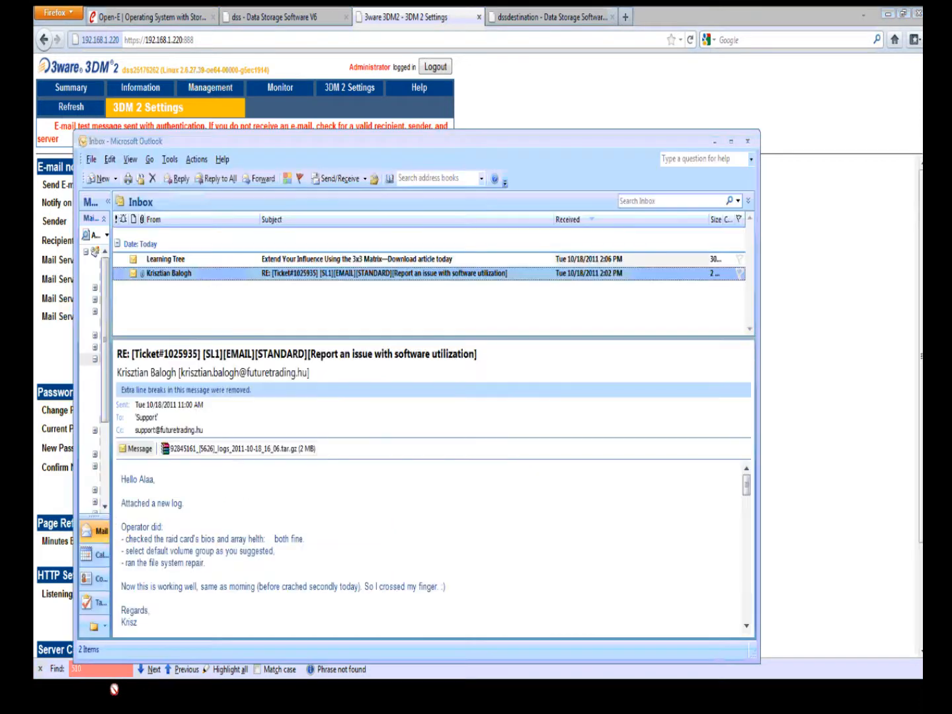
pyautogui.click(372, 260)
pyautogui.press('Delete')
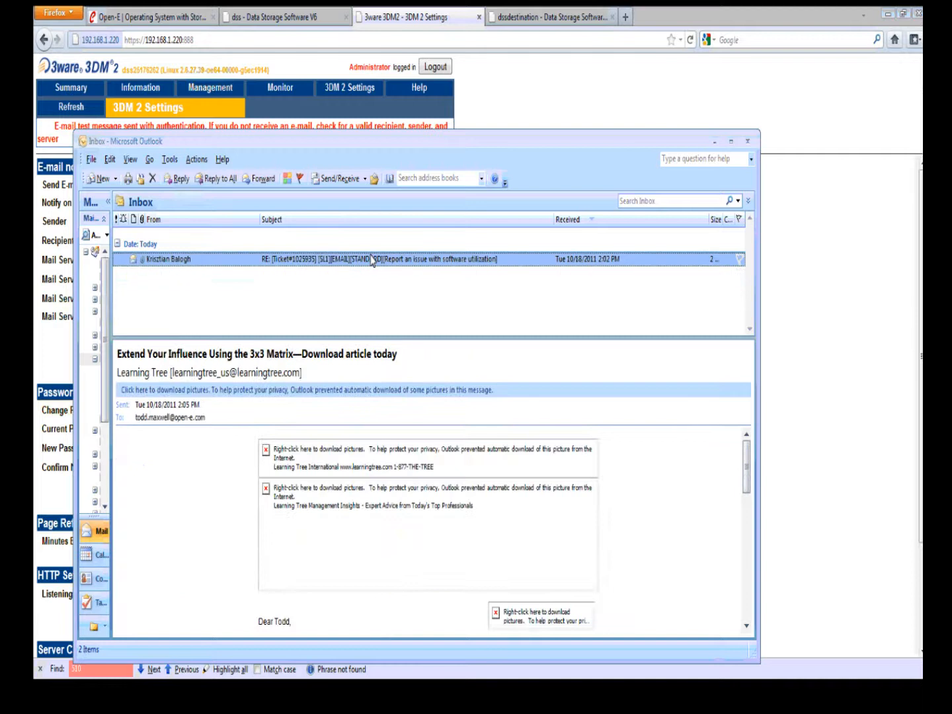
pyautogui.press('Delete')
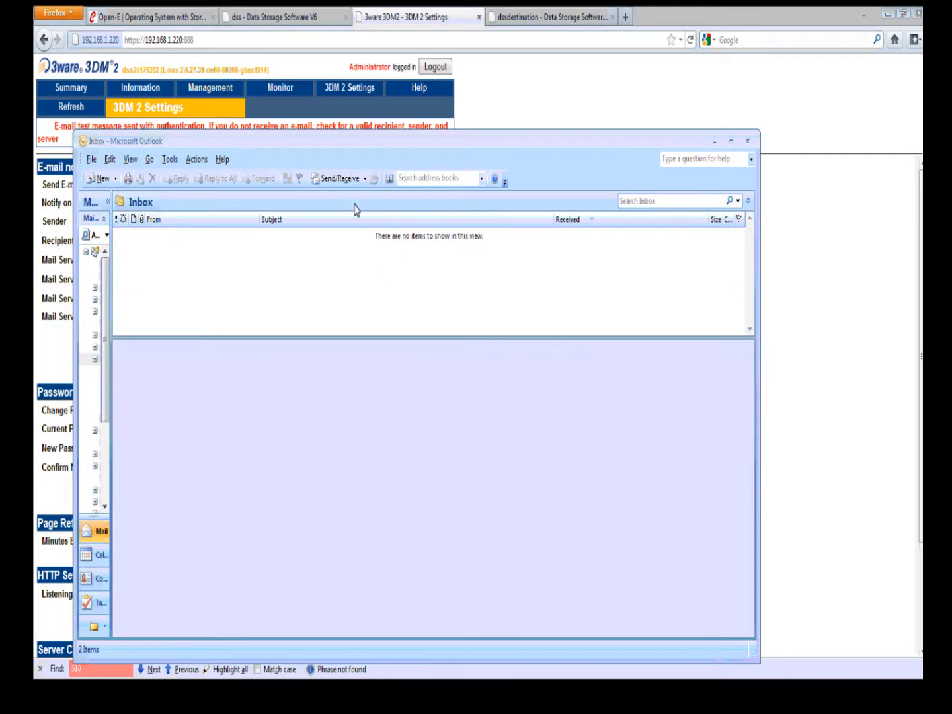
# Step: Retrieve new mail and read the 3ware 3DM2 test alert, minimizing Outlook and closing the 3DM2 page when done
pyautogui.click(336, 177)
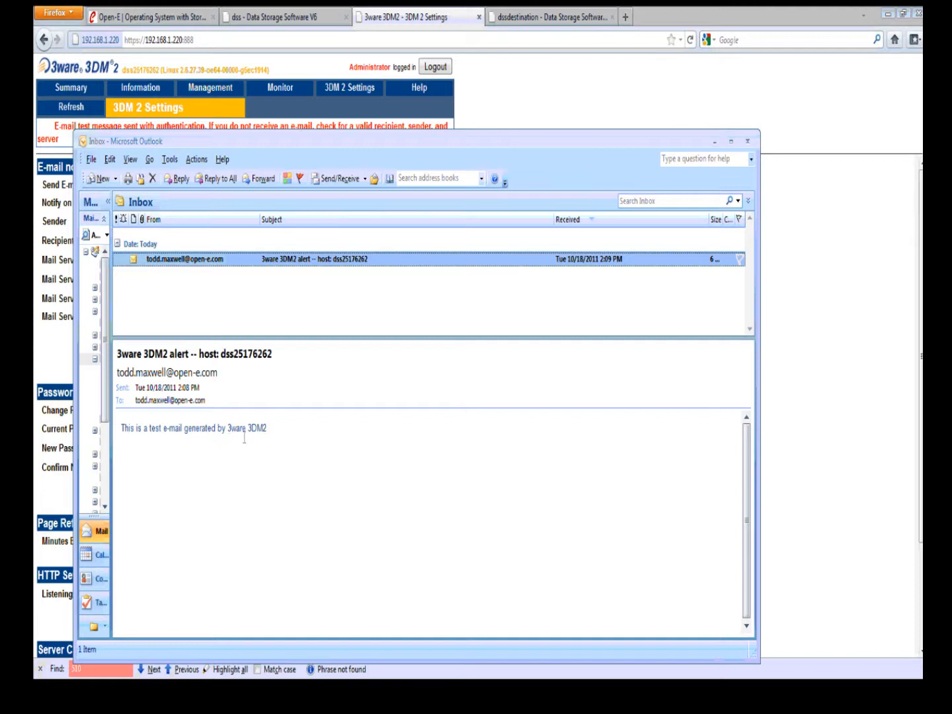
pyautogui.moveTo(269, 431); pyautogui.dragTo(122, 433)
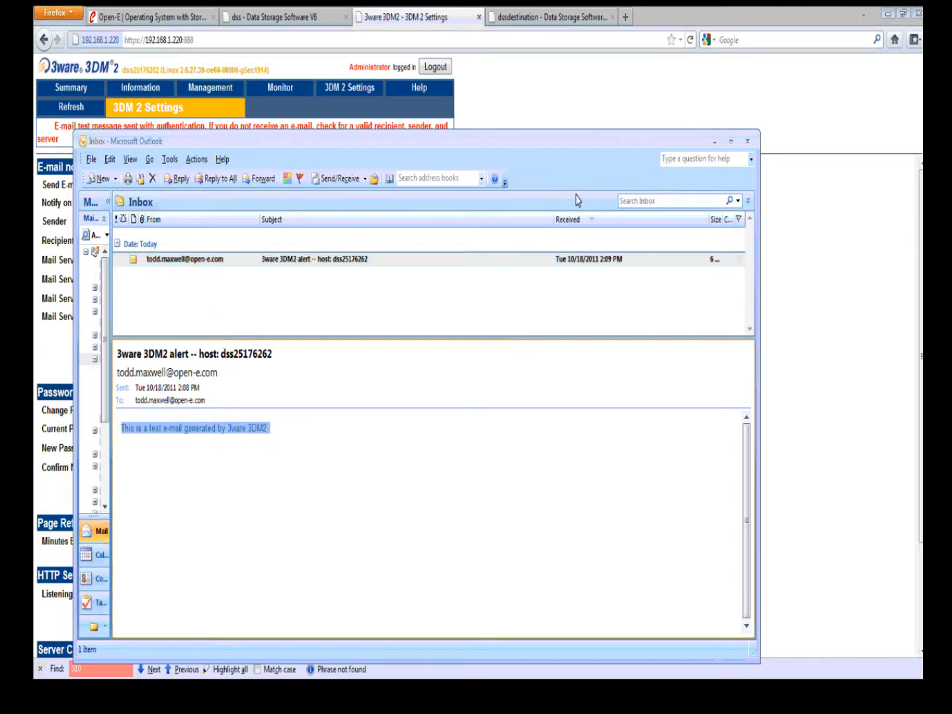
pyautogui.click(712, 139)
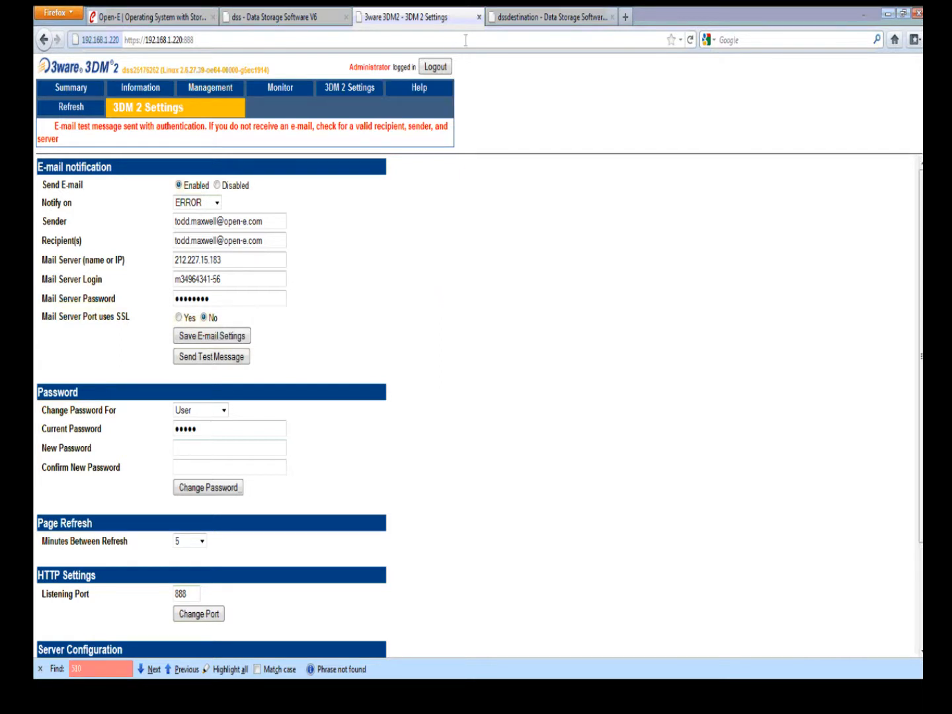
pyautogui.click(479, 16)
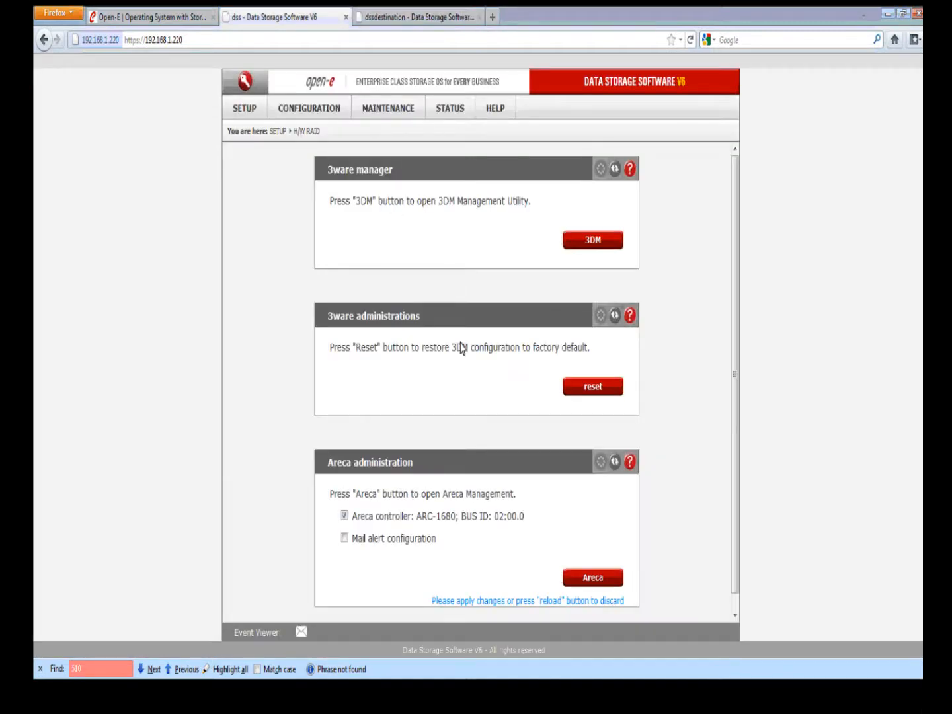
# Step: Select Mail alert configuration in the Areca administration section and open the Mail Configuration page of ARCHTTP Configurations
pyautogui.scroll(-1, 462, 348)
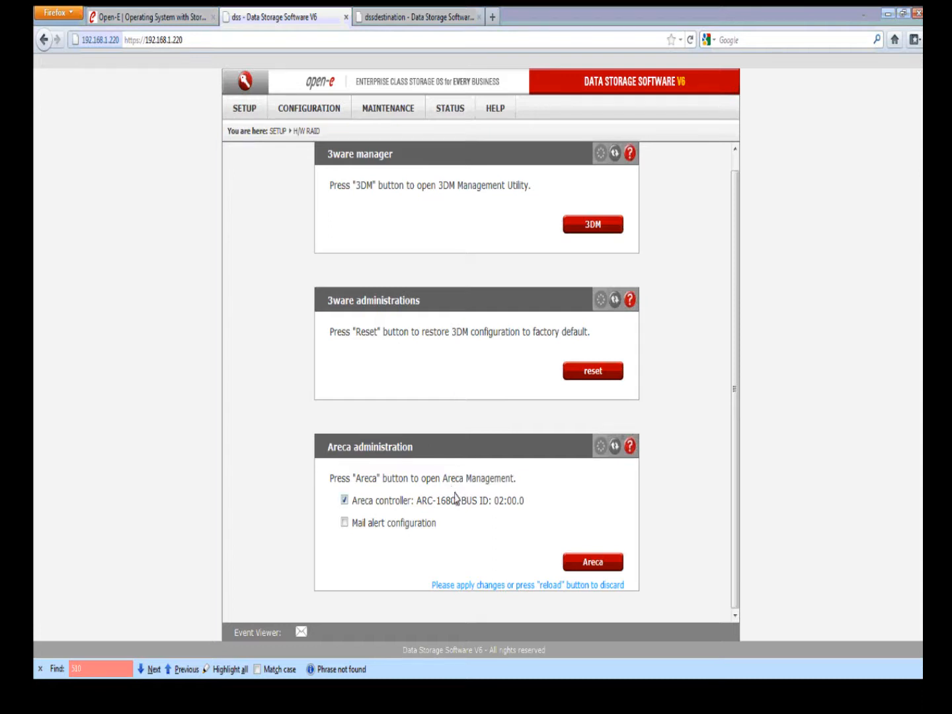
pyautogui.click(344, 522)
pyautogui.click(343, 501)
pyautogui.click(344, 501)
pyautogui.click(344, 498)
pyautogui.click(599, 564)
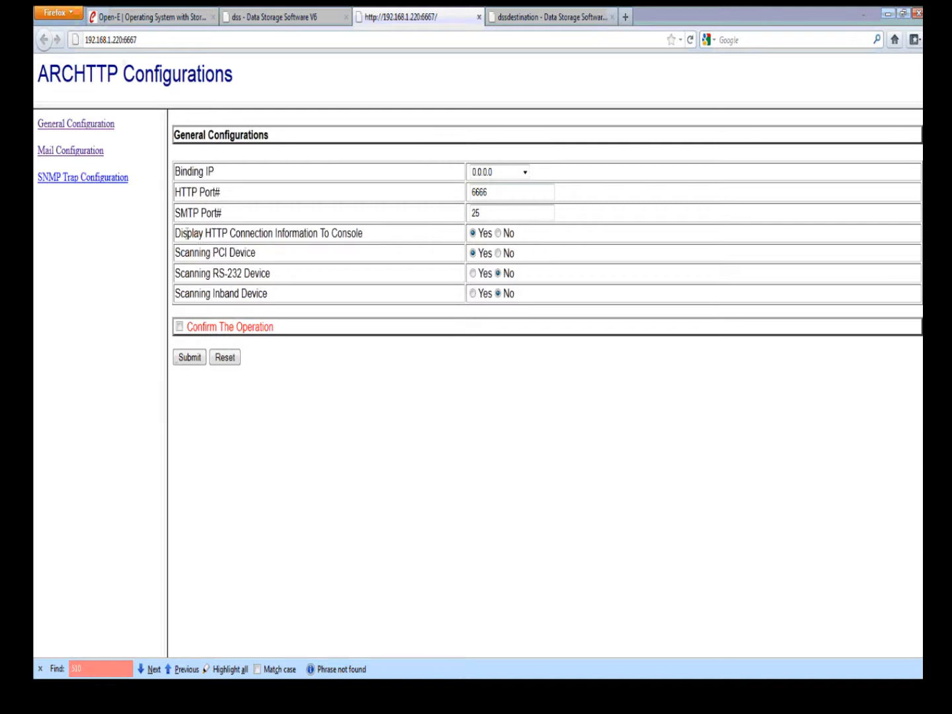
pyautogui.click(82, 153)
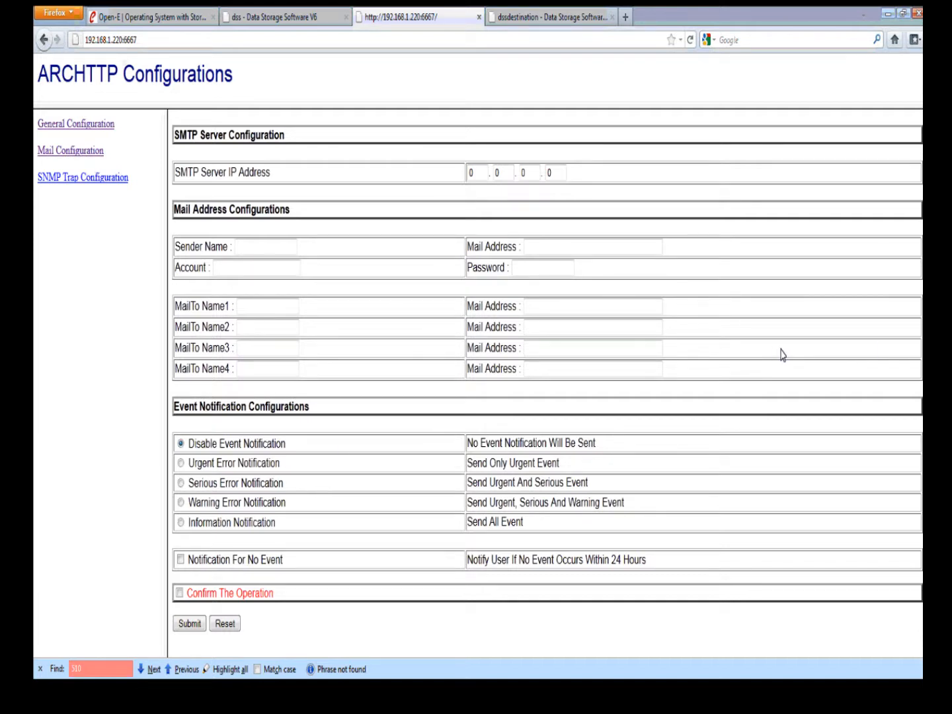
# Step: Close the ARCHTTP page, select Areca controller ARC-1680 instead of Mail alert configuration, open Areca Management, and reload its page
pyautogui.click(478, 17)
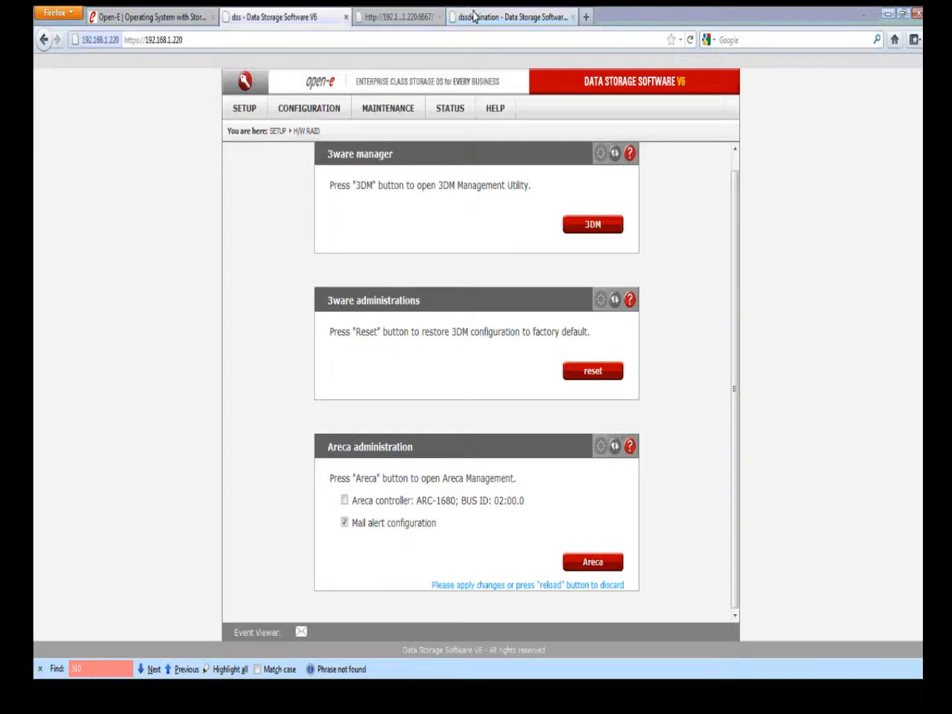
pyautogui.click(344, 523)
pyautogui.click(344, 501)
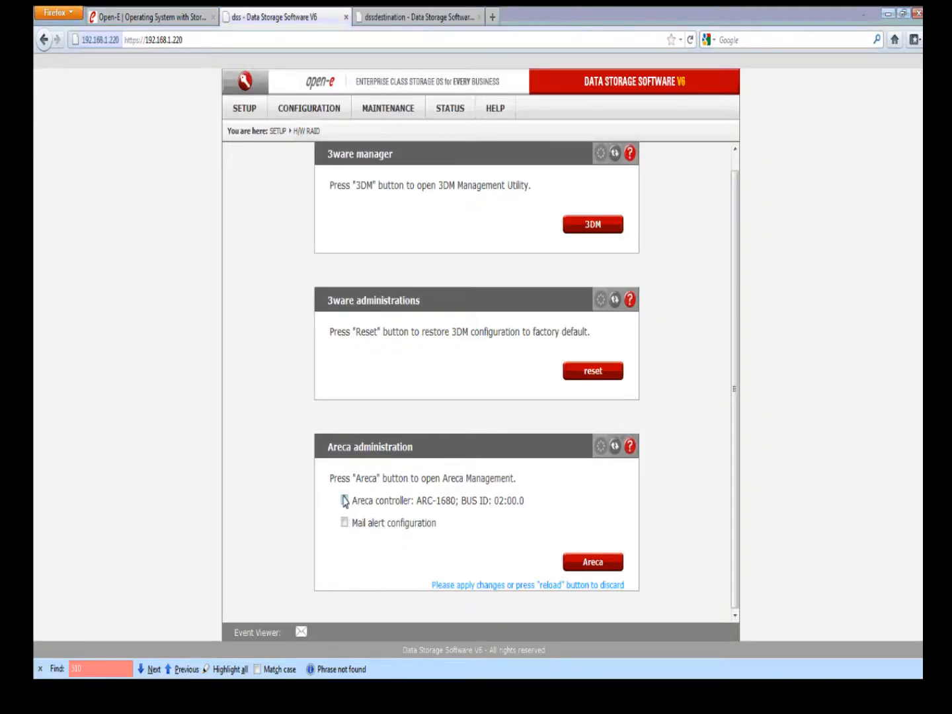
pyautogui.click(587, 557)
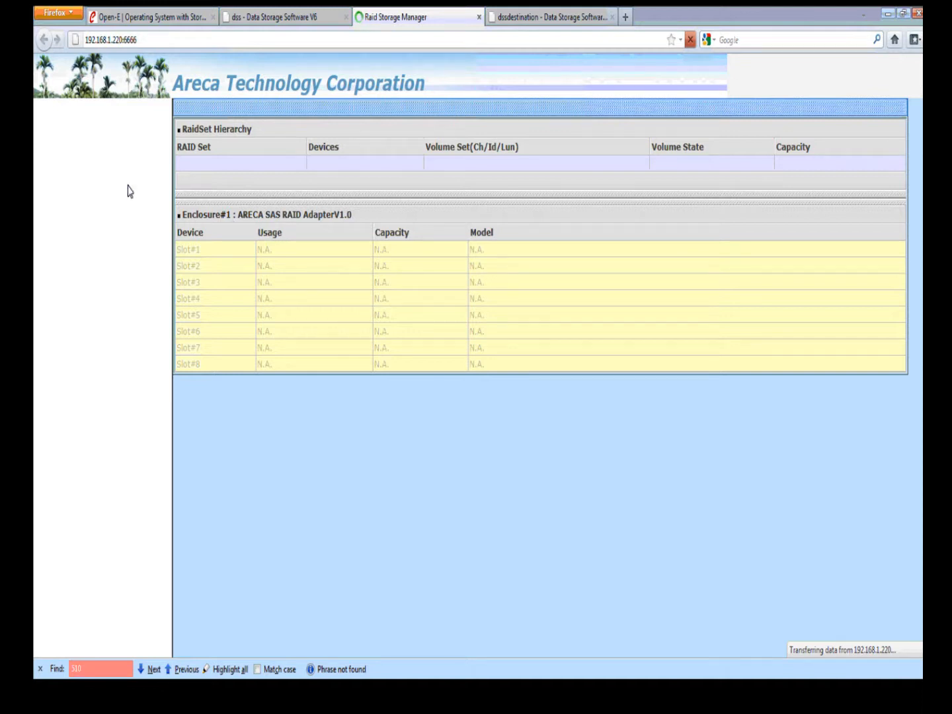
pyautogui.rightClick(410, 24)
pyautogui.click(436, 35)
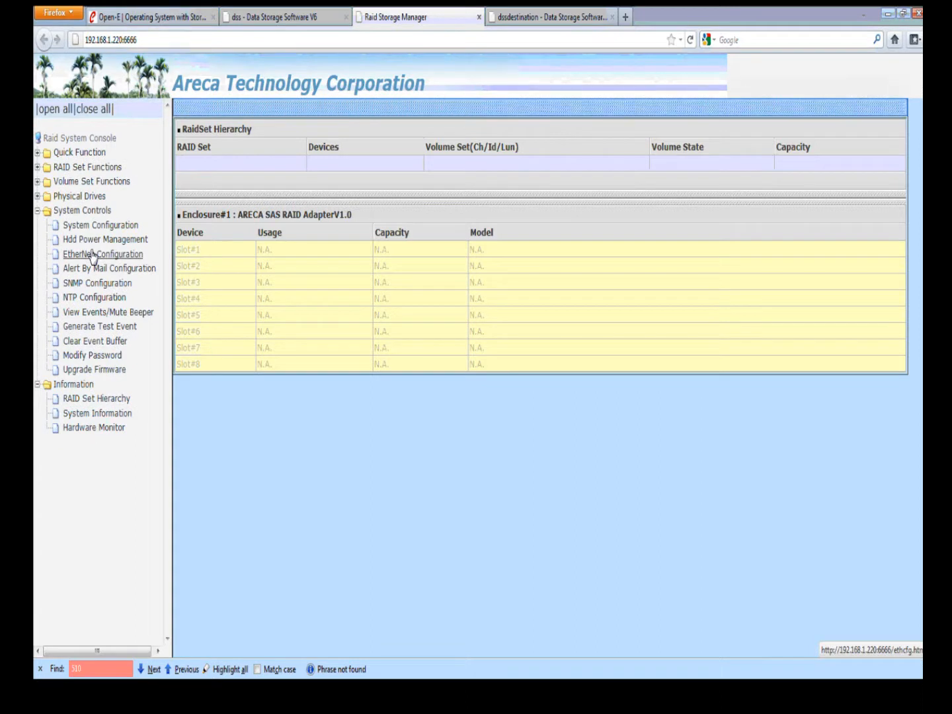
# Step: Open the Areca controller's EtherNet Configuration and review its DHCP Function options and network address settings
pyautogui.click(92, 255)
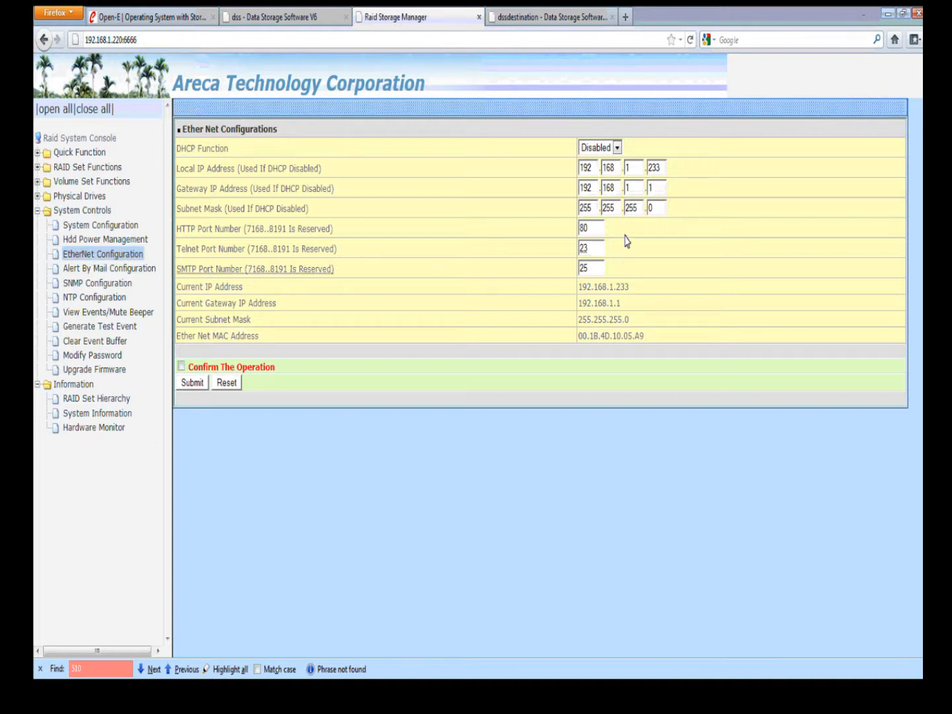
pyautogui.click(615, 147)
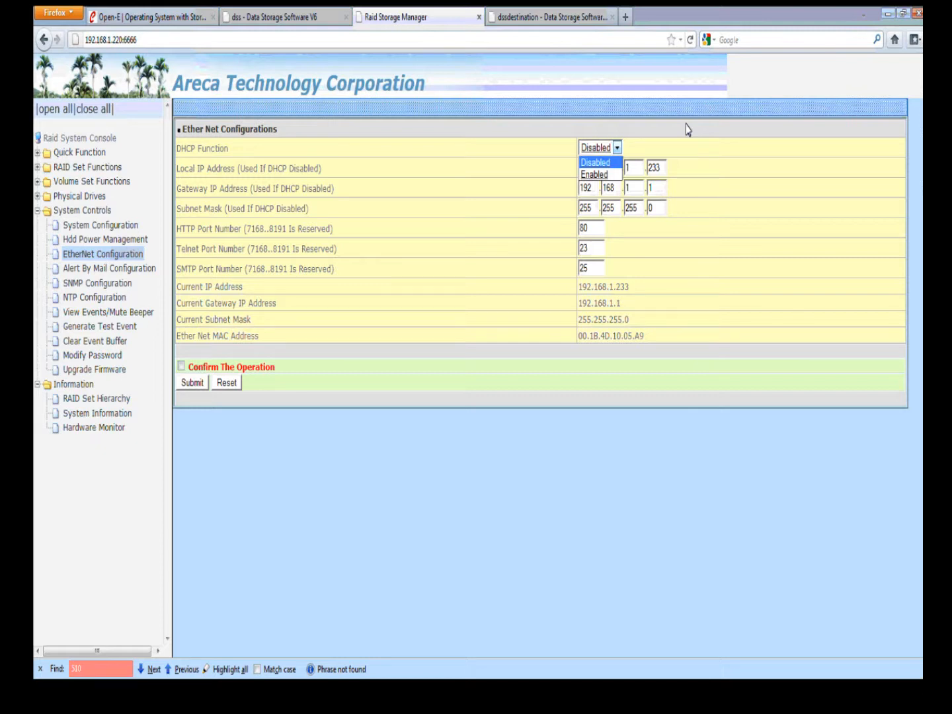
pyautogui.click(698, 142)
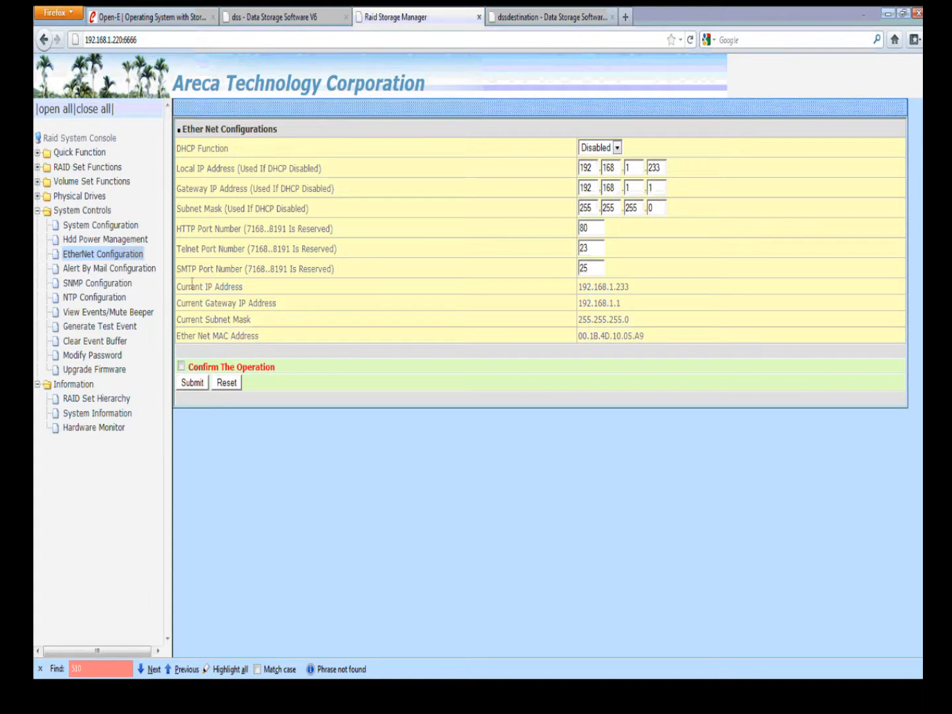
# Step: Review the Areca Alert By Mail Configuration, submit it with the operation confirmed, and reopen it
pyautogui.click(116, 270)
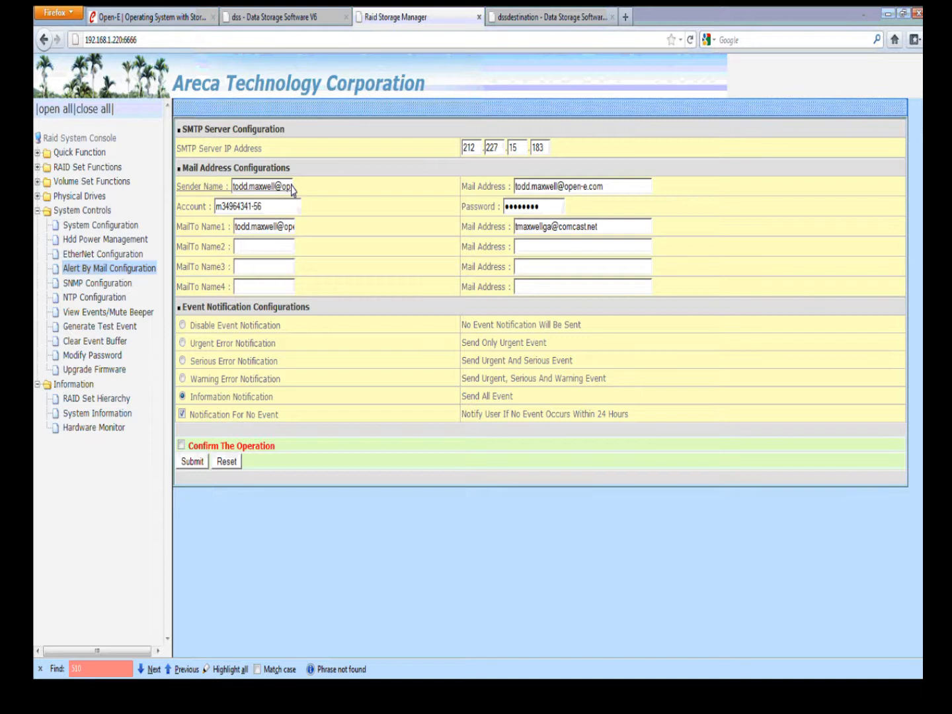
pyautogui.click(610, 189)
pyautogui.click(182, 445)
pyautogui.click(192, 461)
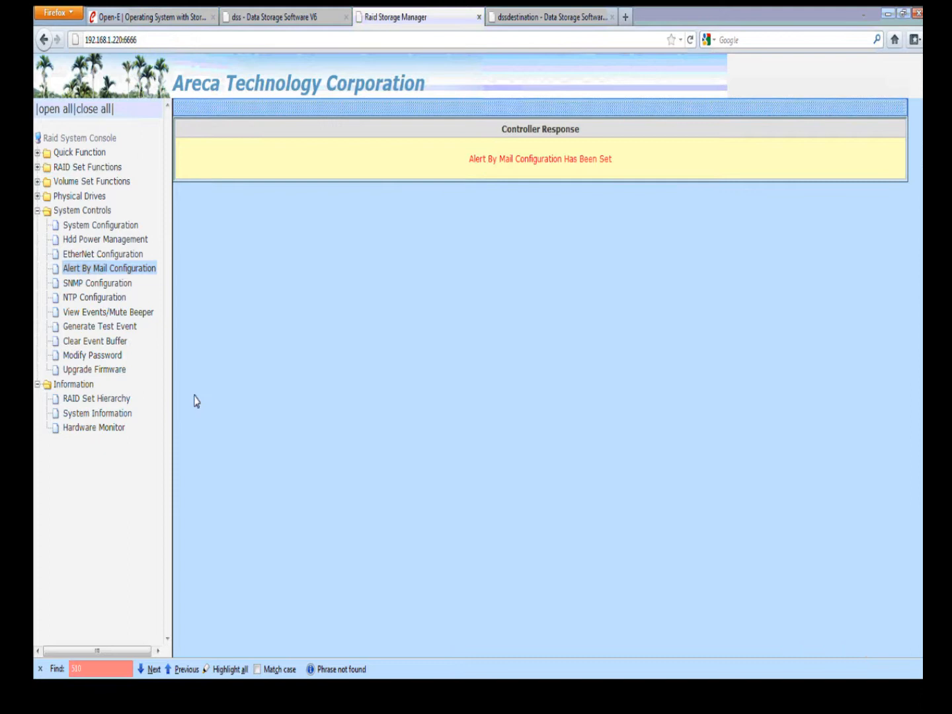
pyautogui.click(103, 270)
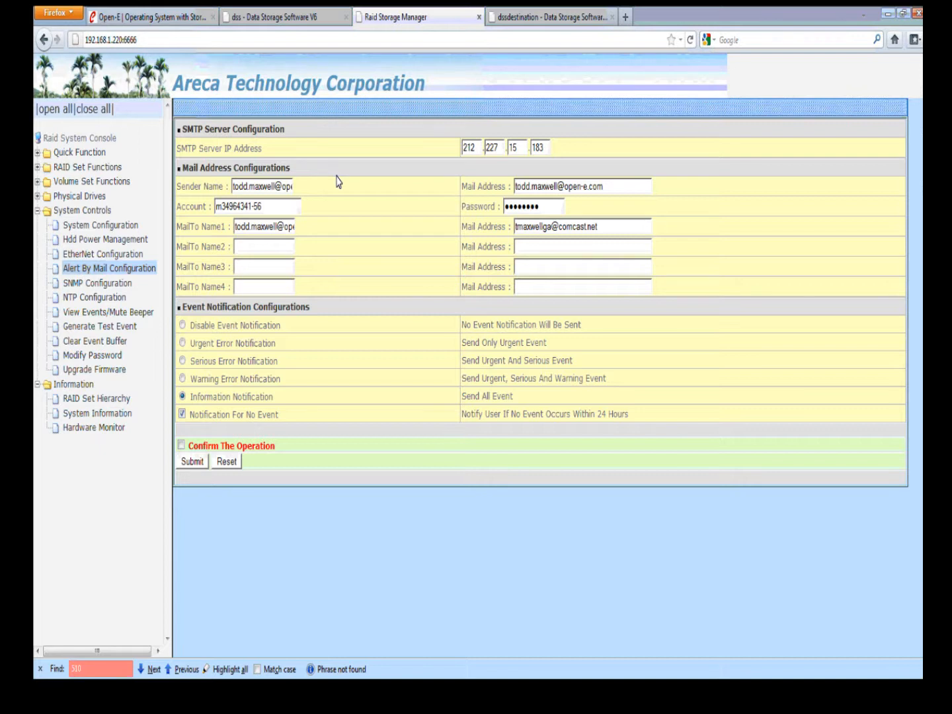
# Step: Open H/W RAID on the dssdestination server and review LSI 0's controller, physical disk and new logical disk settings
pyautogui.click(510, 19)
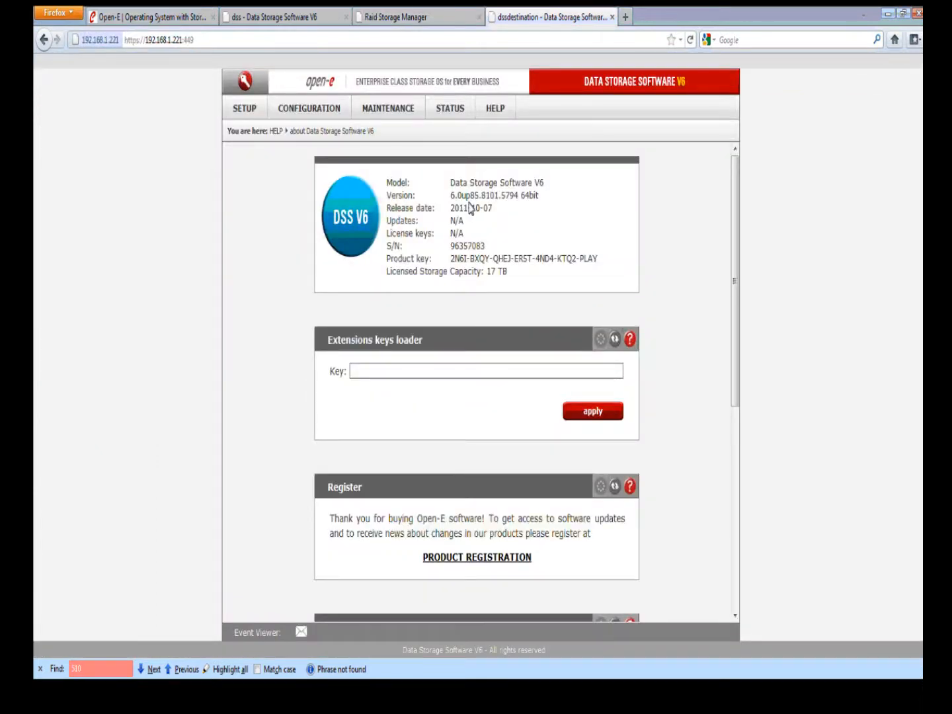
pyautogui.click(258, 107)
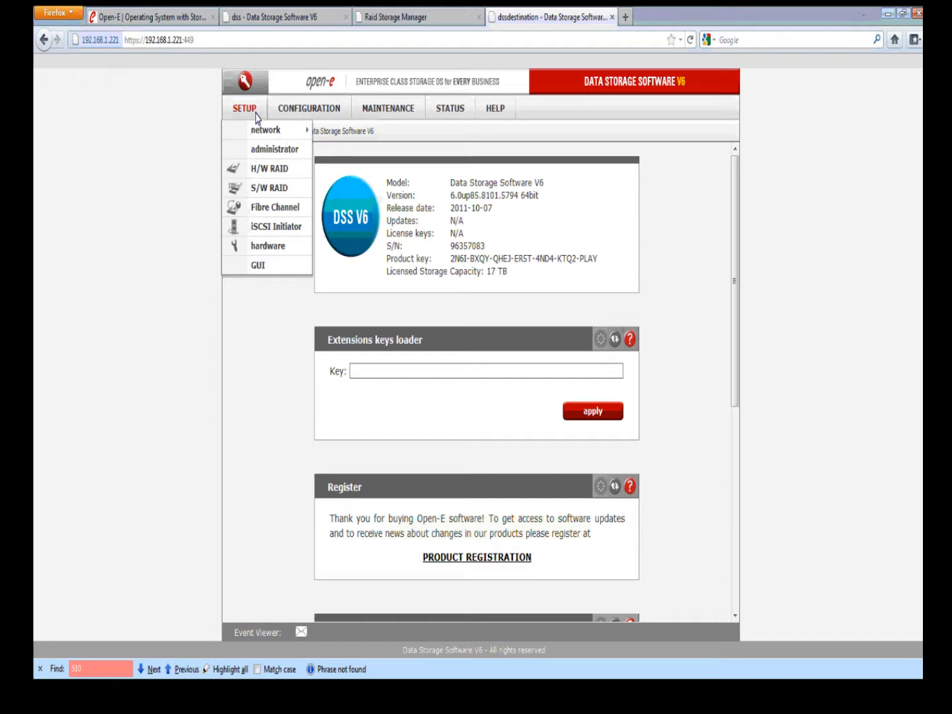
pyautogui.click(268, 170)
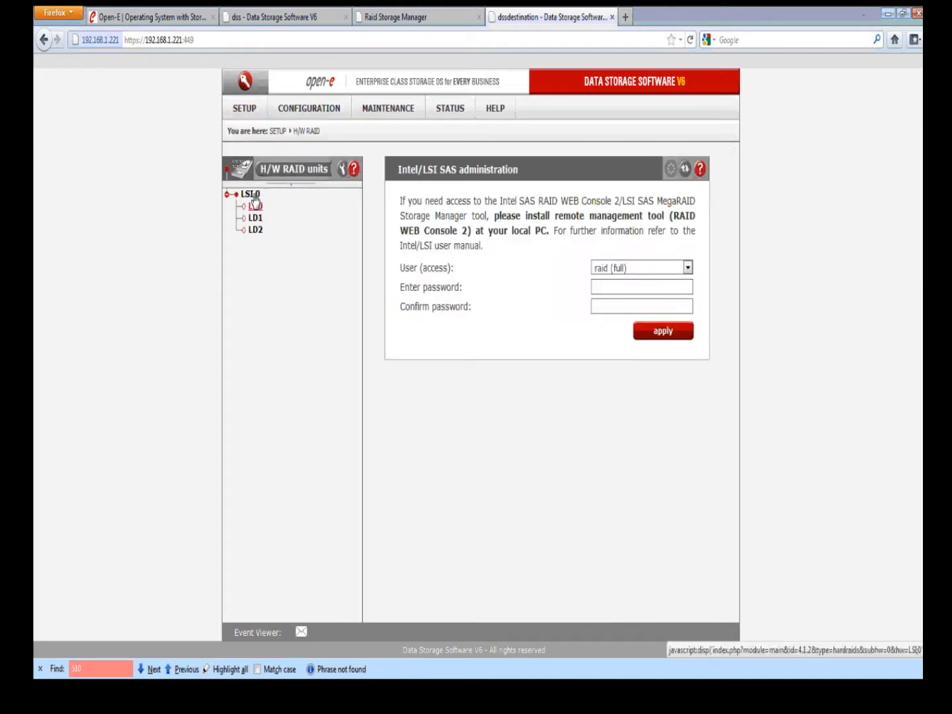
pyautogui.click(247, 194)
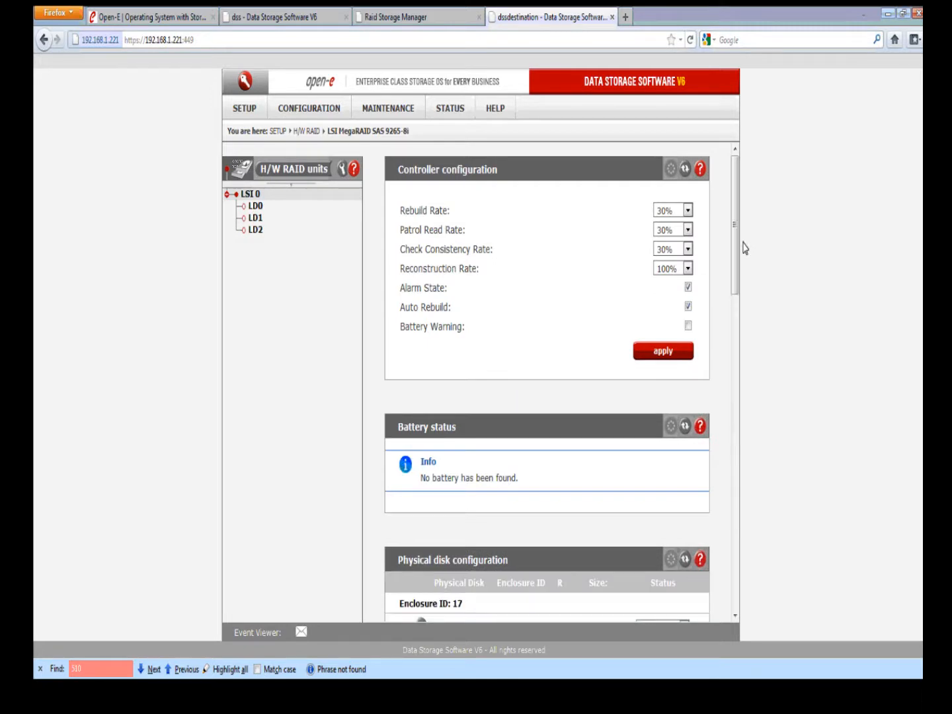
pyautogui.scroll(-1, 734, 241)
pyautogui.moveTo(734, 241); pyautogui.dragTo(731, 340)
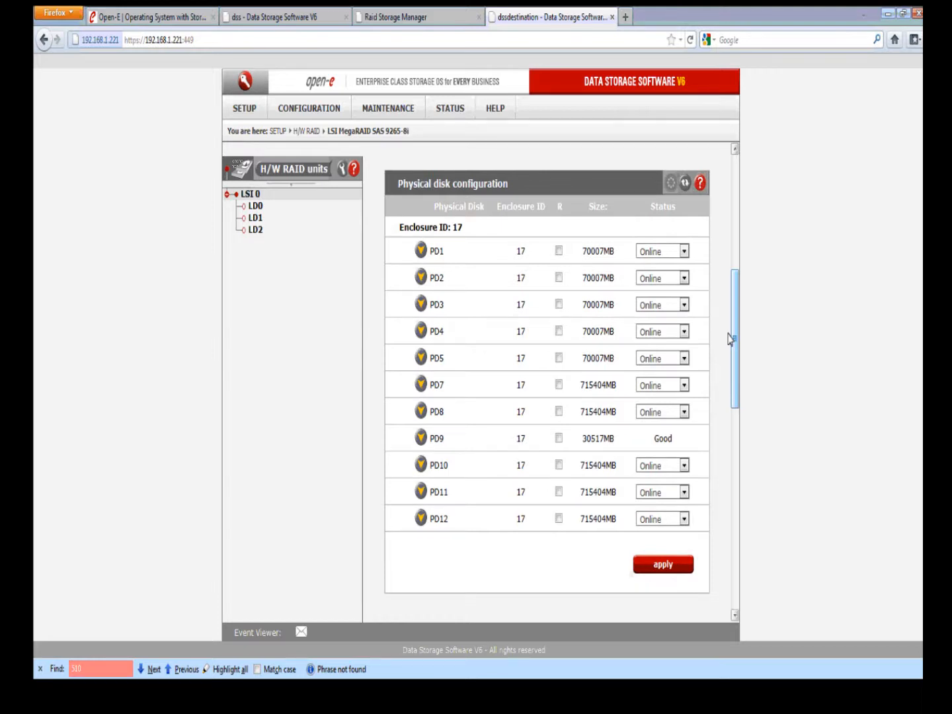
pyautogui.moveTo(734, 338); pyautogui.dragTo(737, 533)
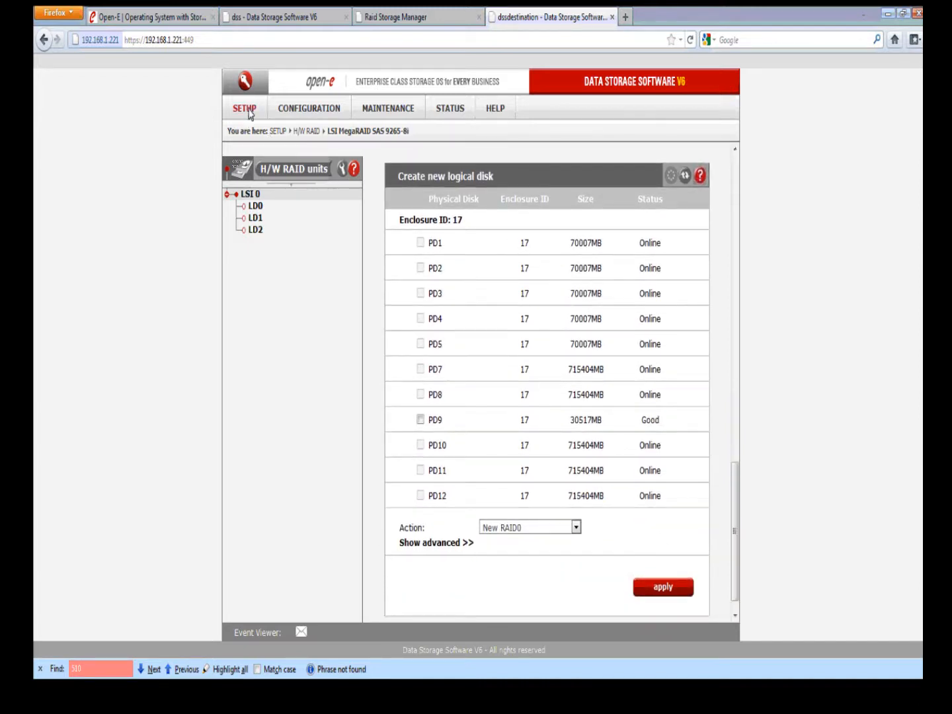
# Step: Open the administrator settings and enter the e-mail account password in the E-mail notification section
pyautogui.moveTo(252, 114)
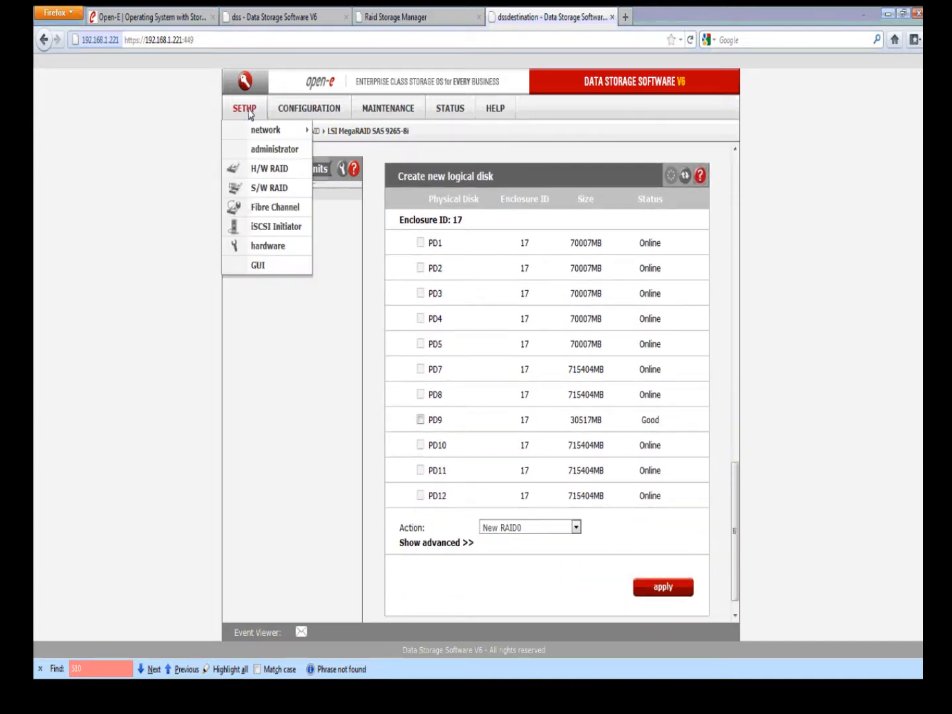
pyautogui.click(296, 149)
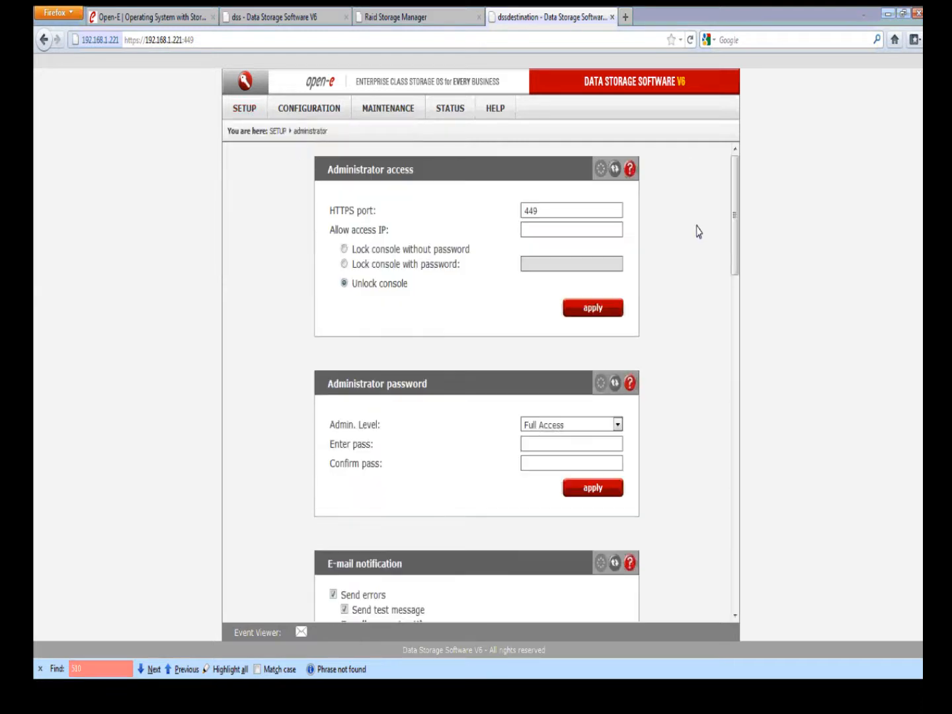
pyautogui.moveTo(730, 217); pyautogui.dragTo(729, 308)
pyautogui.click(600, 344)
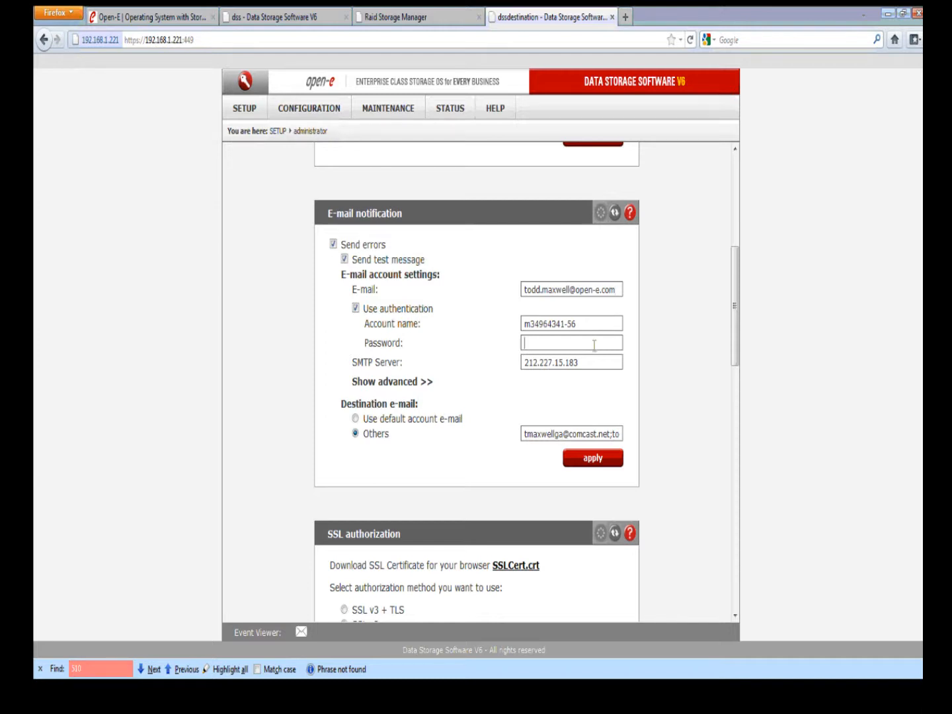
pyautogui.write('••••••••')
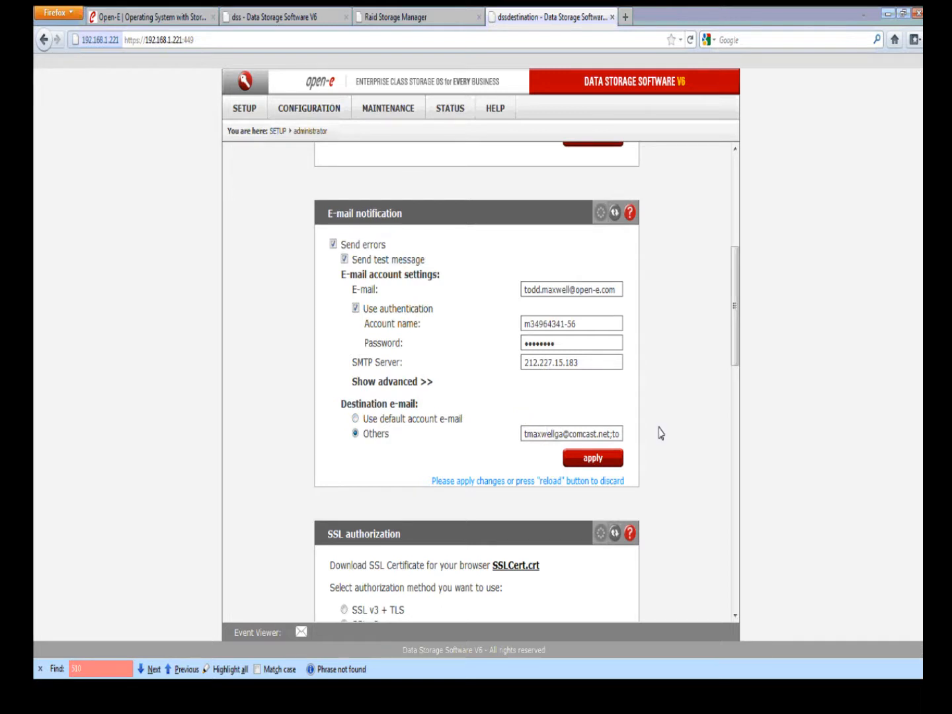
# Step: Read through the full destination e-mail list, then apply the E-mail notification settings with Send test message enabled
pyautogui.press('Right')
pyautogui.press('Right')
pyautogui.press('Right')
pyautogui.press('Right')
pyautogui.press('Right')
pyautogui.press('Right')
pyautogui.press('Right')
pyautogui.press('Right')
pyautogui.press('Right')
pyautogui.press('Right')
pyautogui.press('Right')
pyautogui.press('Right')
pyautogui.press('Right')
pyautogui.press('Right')
pyautogui.press('Right')
pyautogui.press('Right')
pyautogui.press('Right')
pyautogui.press('Right')
pyautogui.press('Right')
pyautogui.press('Right')
pyautogui.press('Right')
pyautogui.press('Right')
pyautogui.press('Right')
pyautogui.press('Right')
pyautogui.press('Right')
pyautogui.press('Right')
pyautogui.press('Right')
pyautogui.press('Right')
pyautogui.press('Right')
pyautogui.press('Right')
pyautogui.press('Right')
pyautogui.press('Right')
pyautogui.press('Right')
pyautogui.press('Right')
pyautogui.press('Right')
pyautogui.press('Right')
pyautogui.click(597, 462)
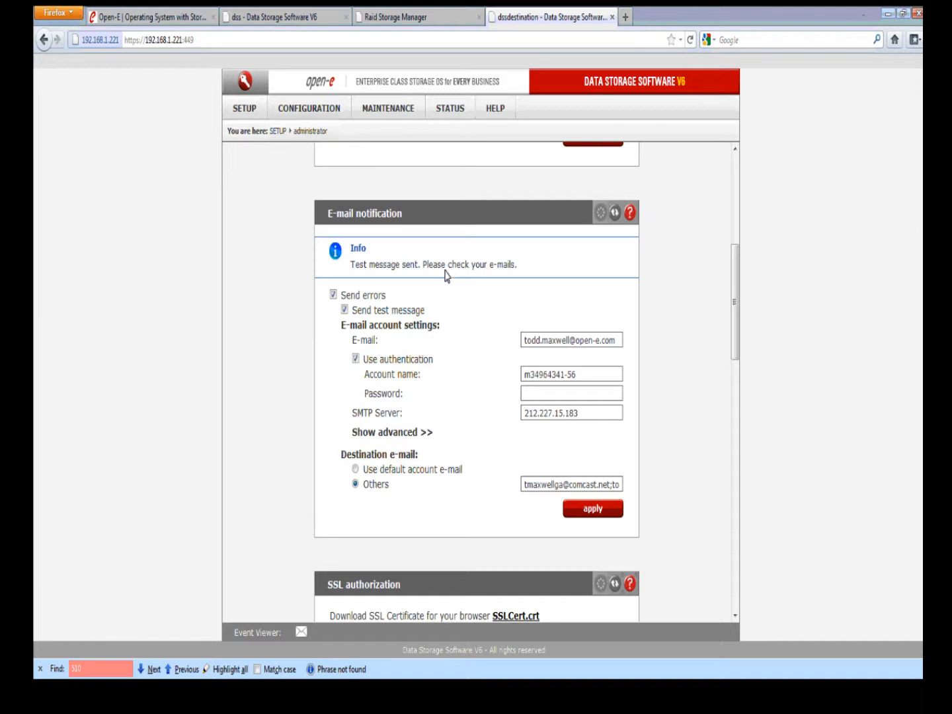
# Step: Open the network Interfaces settings and go to the DNS settings section
pyautogui.click(259, 112)
pyautogui.moveTo(259, 124)
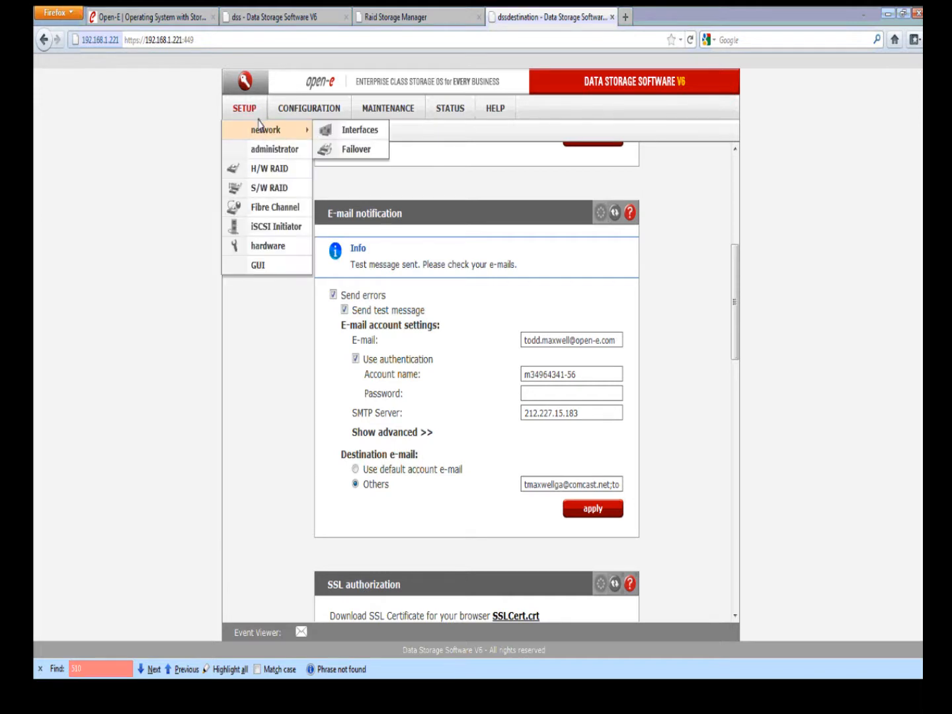
pyautogui.click(329, 131)
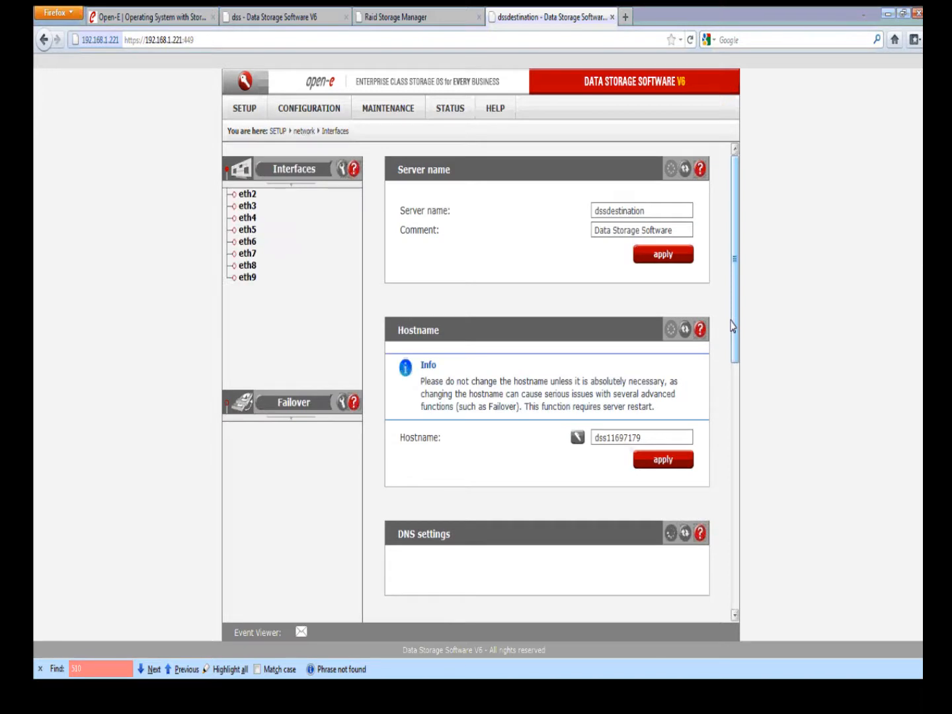
pyautogui.moveTo(734, 217); pyautogui.dragTo(718, 299)
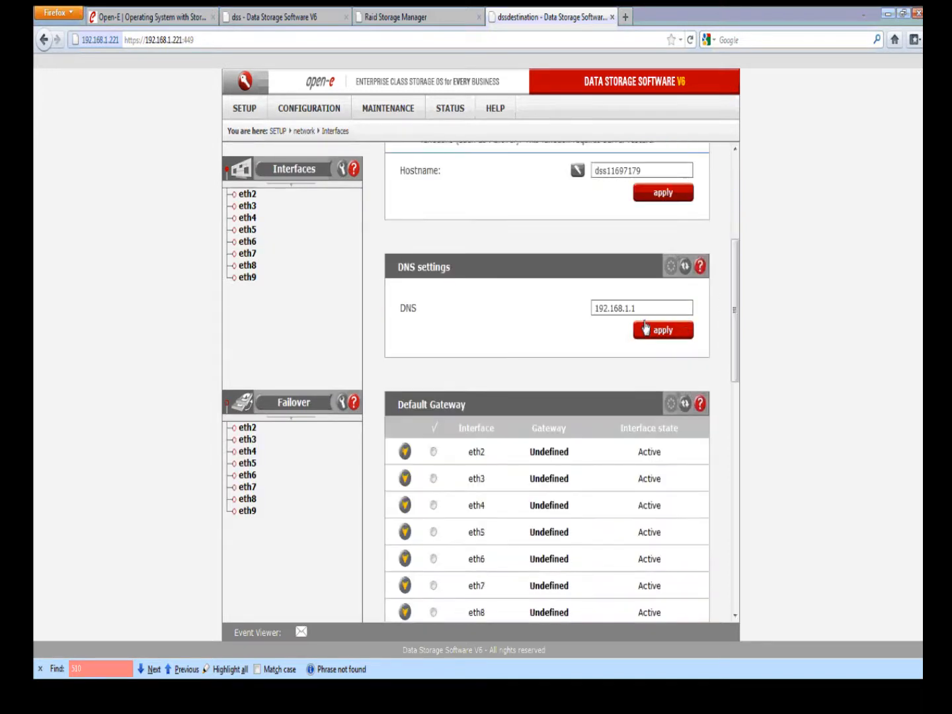
# Step: Try to append a second DNS address beginning with 192 to the DNS entry, separated by a semicolon
pyautogui.moveTo(645, 308); pyautogui.dragTo(575, 312)
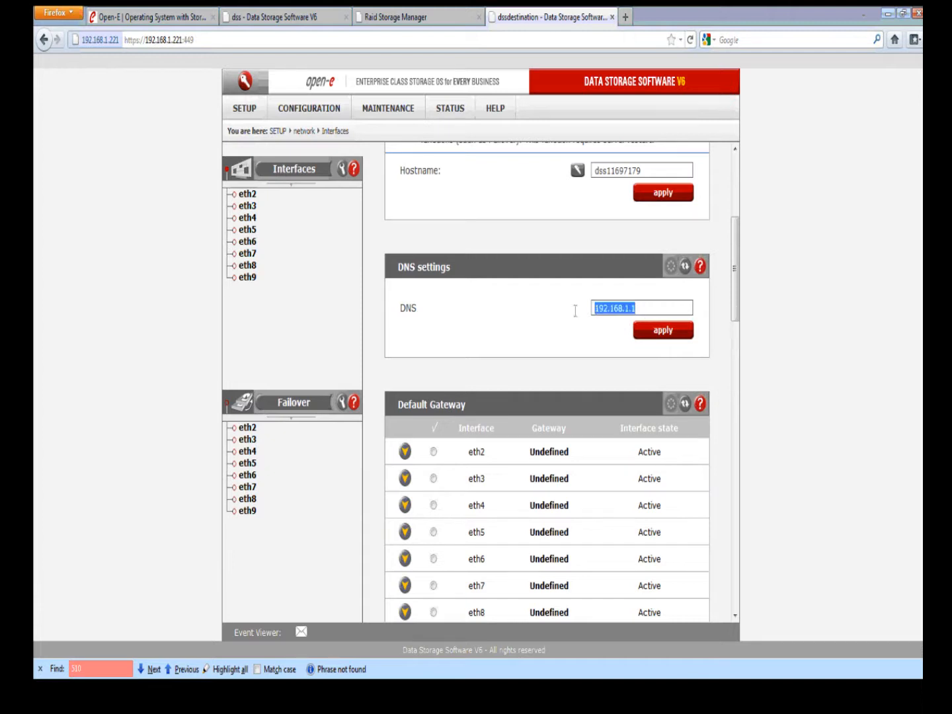
pyautogui.click(641, 308)
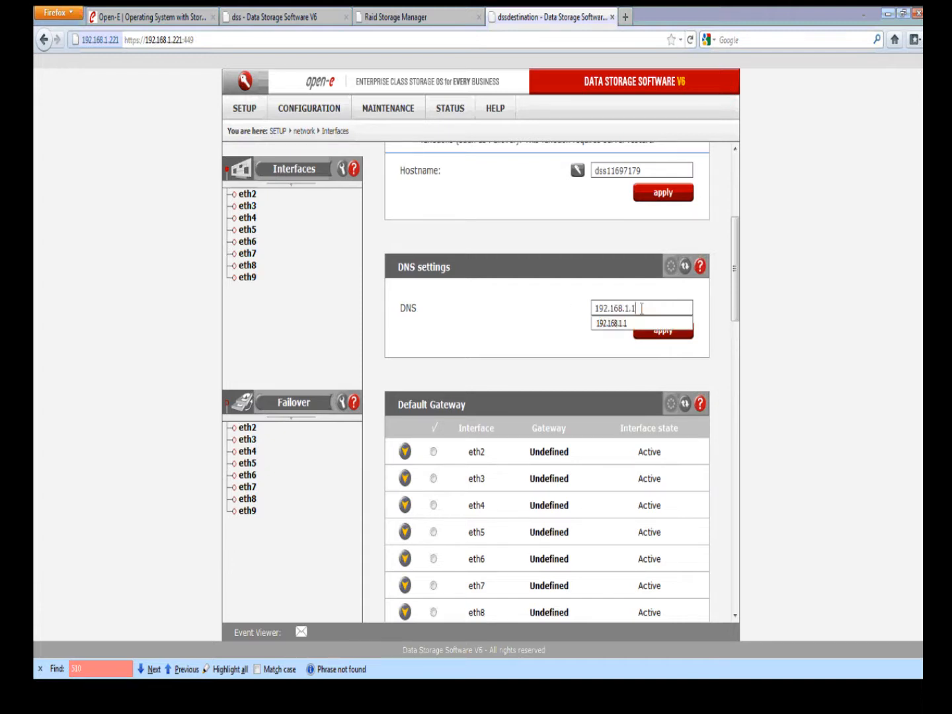
pyautogui.write(';')
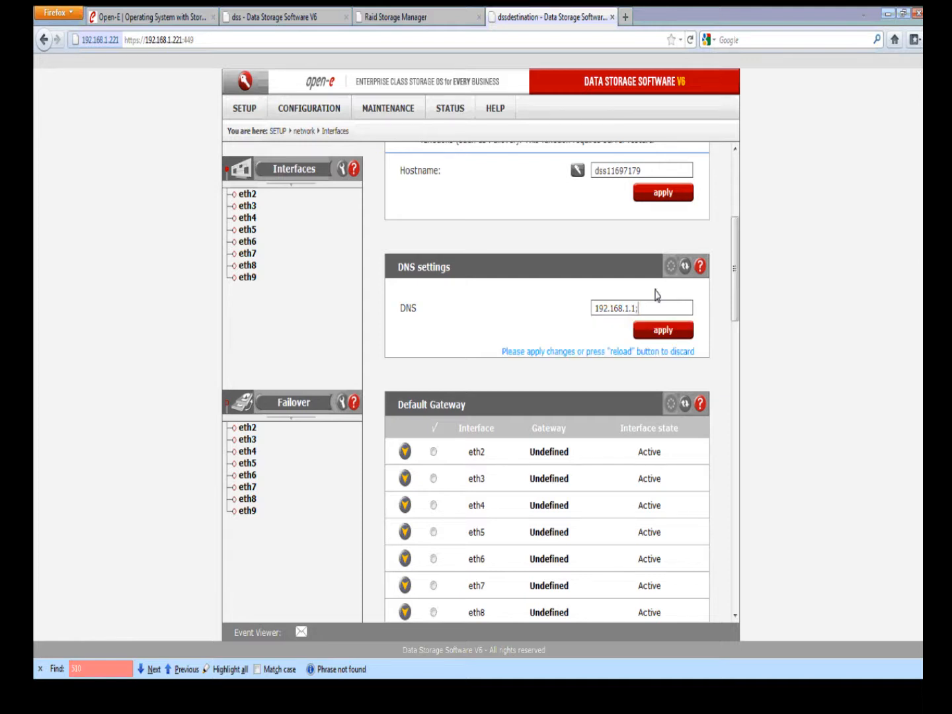
pyautogui.write('192')
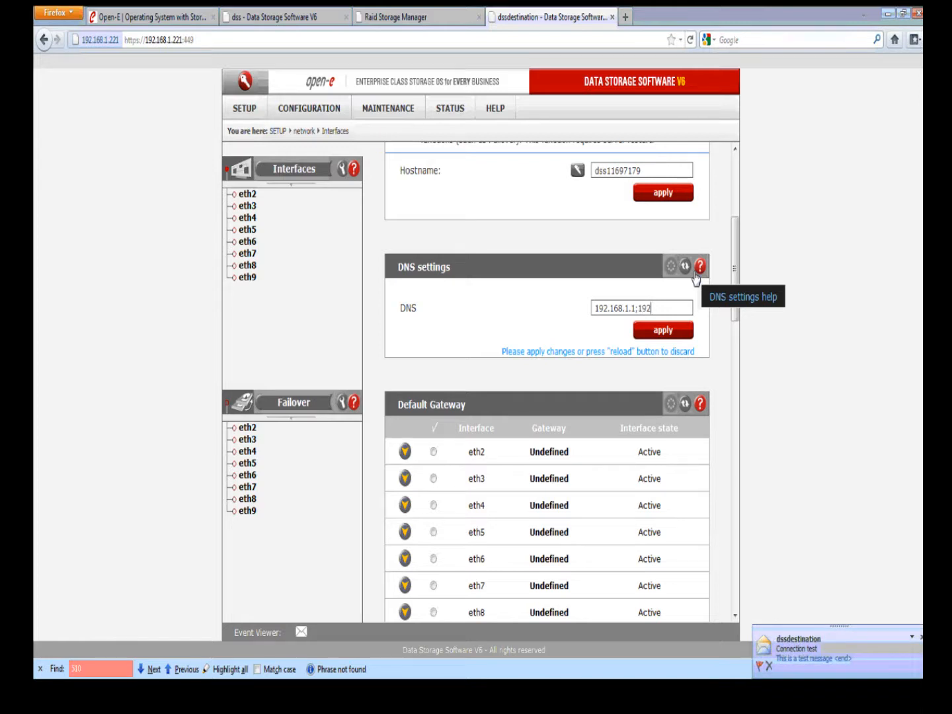
# Step: Open the Connection test e-mail from dssdestination, examine its body text and sender, and close the message
pyautogui.click(912, 639)
pyautogui.click(830, 531)
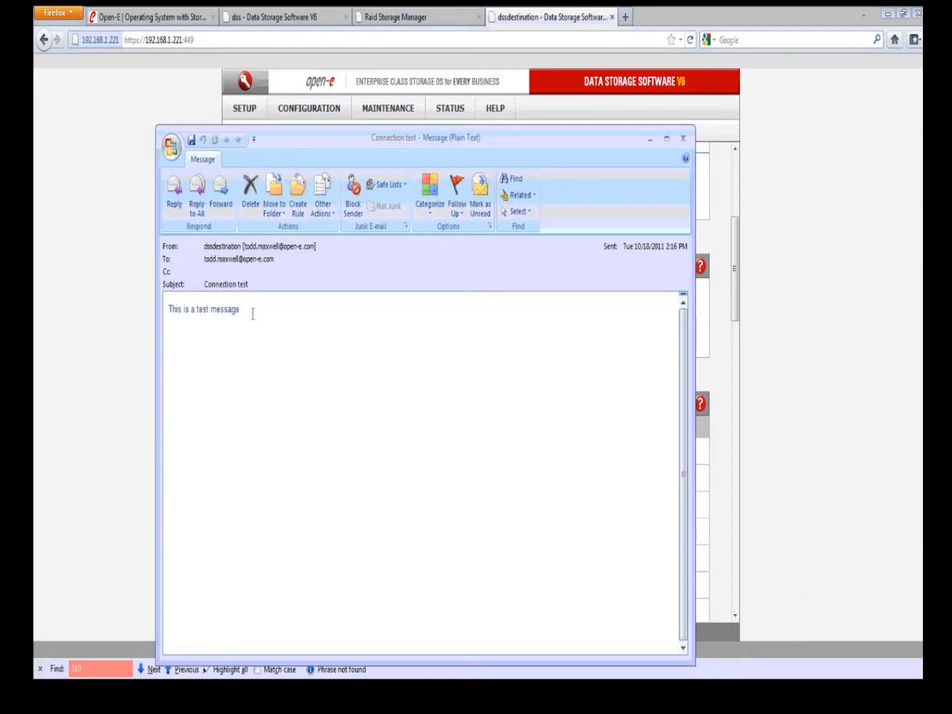
pyautogui.moveTo(249, 312); pyautogui.dragTo(165, 306)
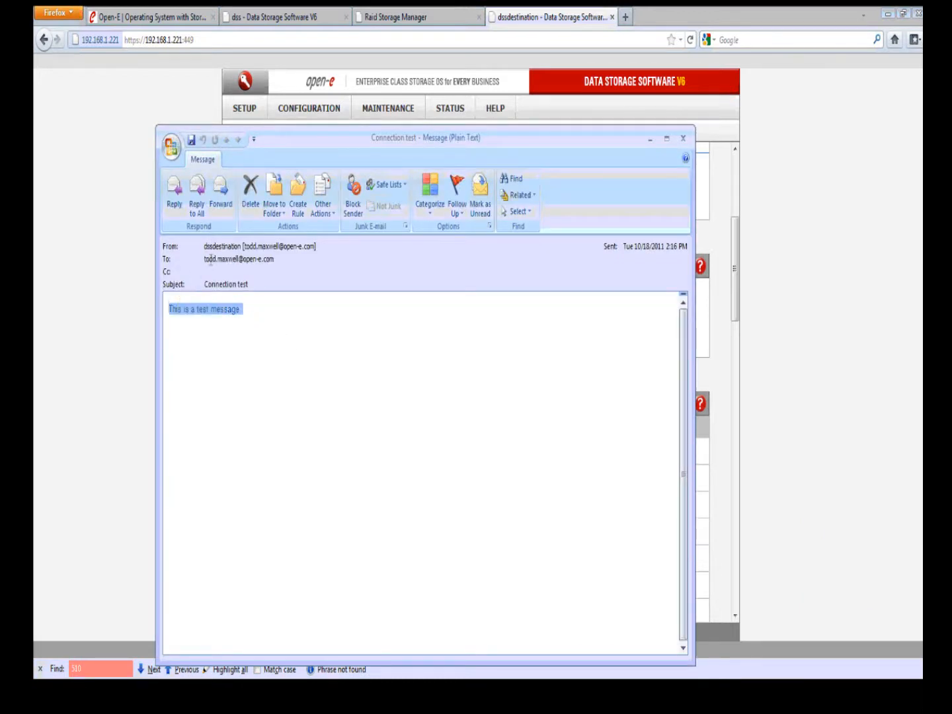
pyautogui.click(206, 246)
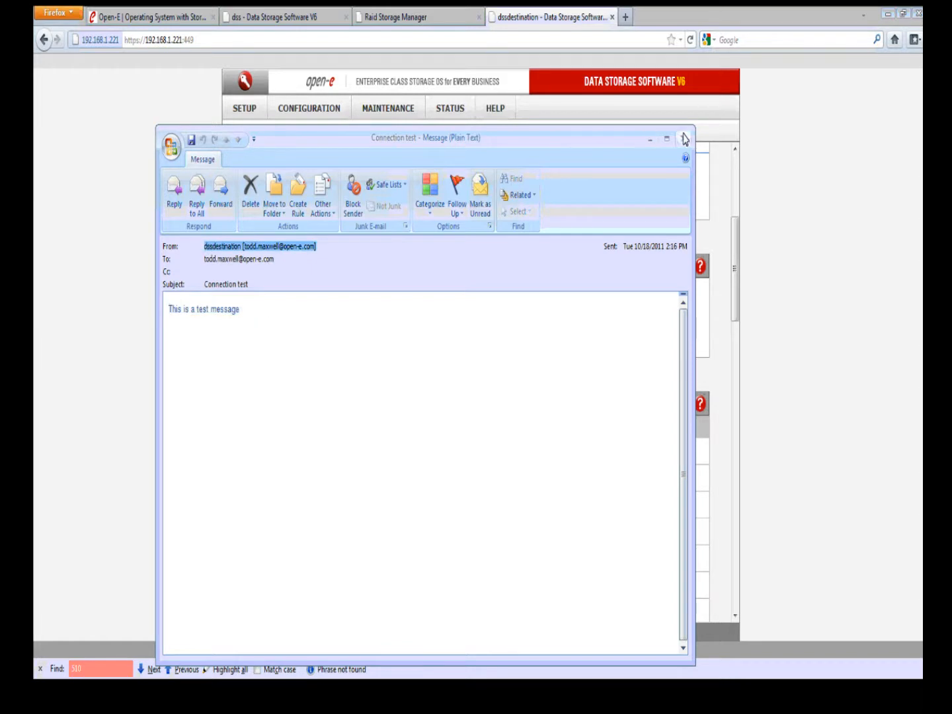
pyautogui.click(684, 139)
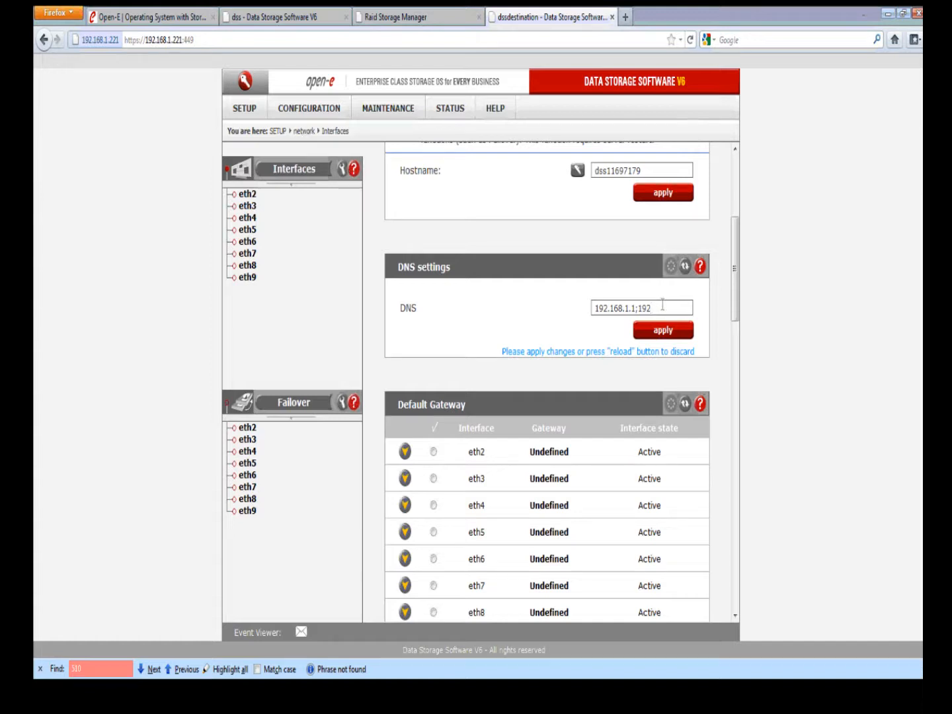
# Step: Remove the partial second DNS entry and apply 192.168.1.1 as the only DNS address
pyautogui.press('BackSpace')
pyautogui.press('BackSpace')
pyautogui.press('BackSpace')
pyautogui.press('BackSpace')
pyautogui.press('BackSpace')
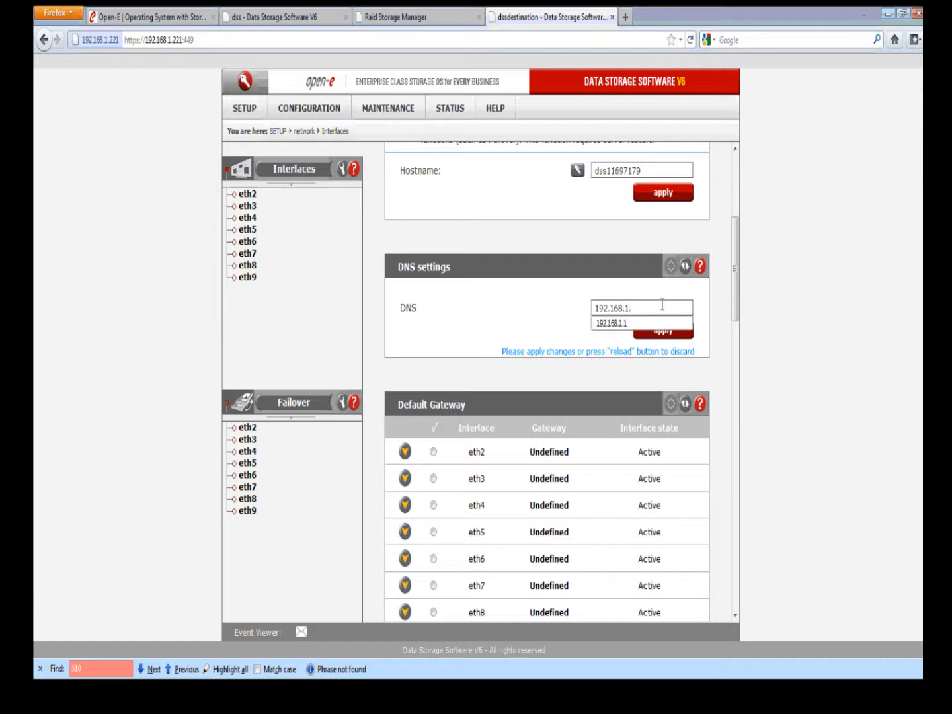
pyautogui.write('1')
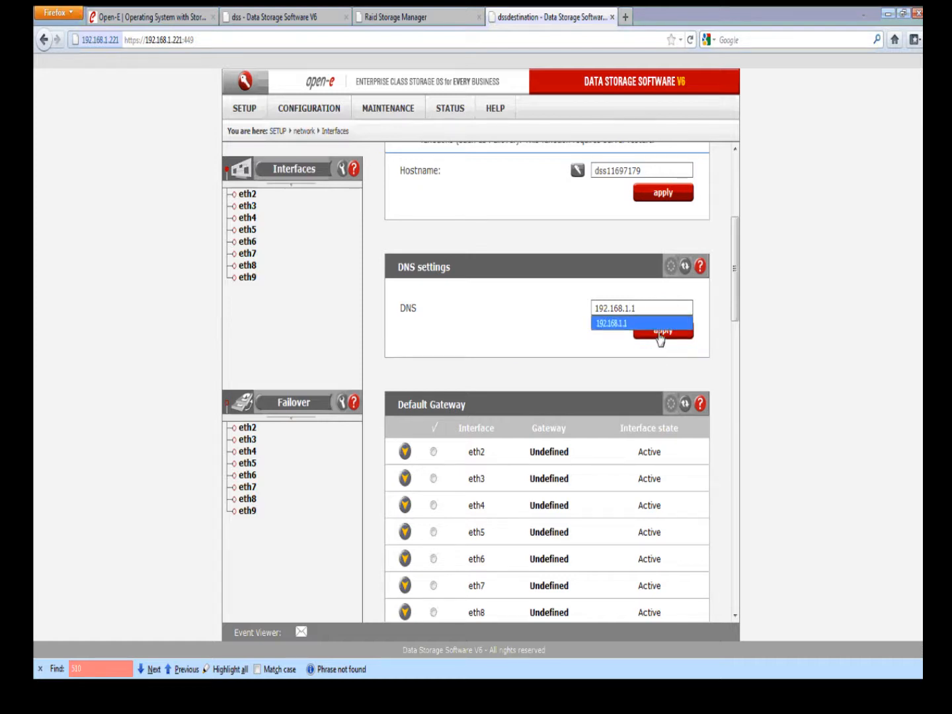
pyautogui.click(657, 334)
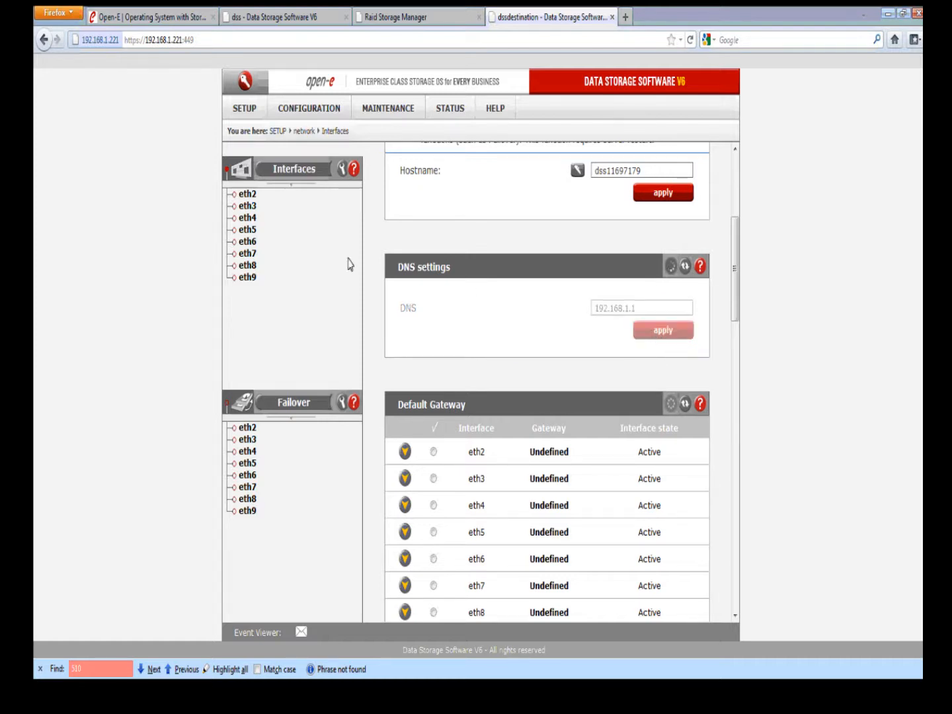
# Step: Open the eth9 interface settings and check its gateway address
pyautogui.click(251, 276)
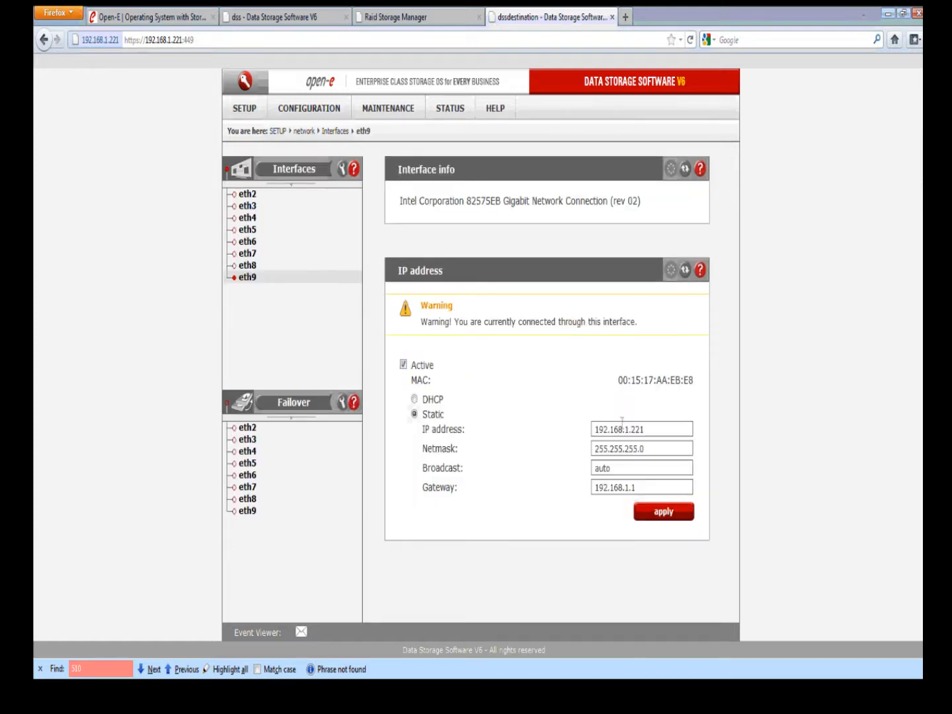
pyautogui.moveTo(640, 487); pyautogui.dragTo(582, 487)
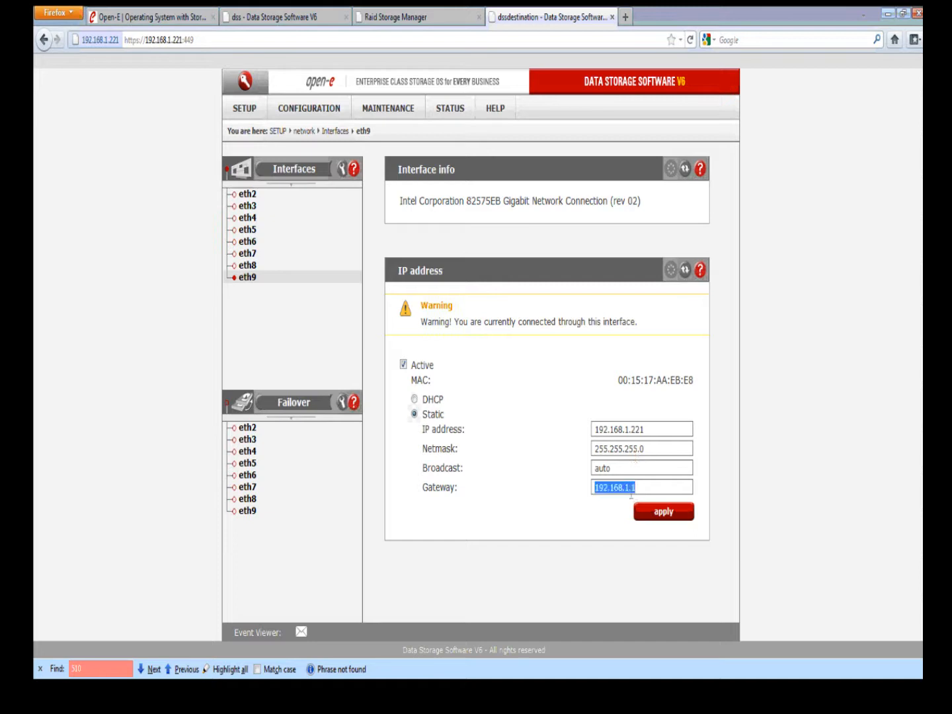
pyautogui.click(674, 486)
pyautogui.click(705, 497)
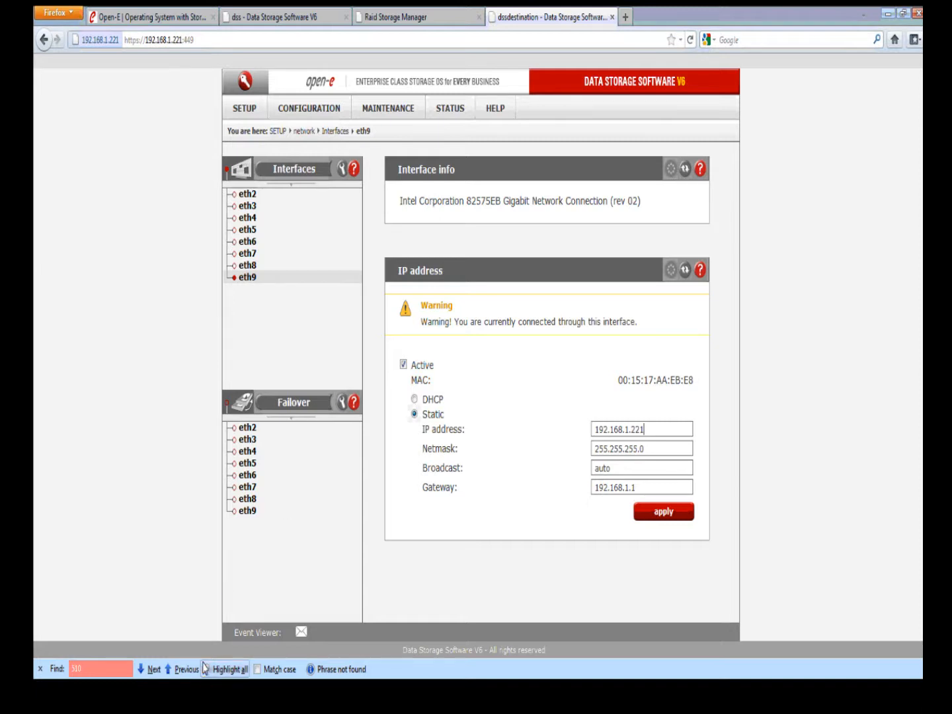
# Step: Switch to RAID Web Console 2 on the remote desktop and add Email to the alert delivery methods for Critical severity
pyautogui.click(210, 694)
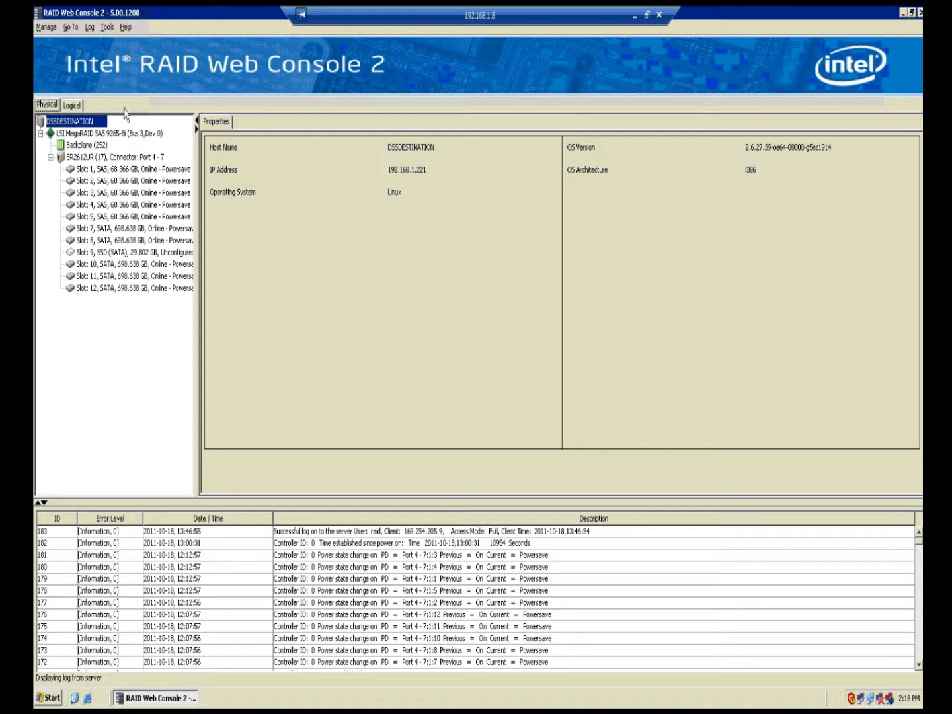
pyautogui.click(114, 32)
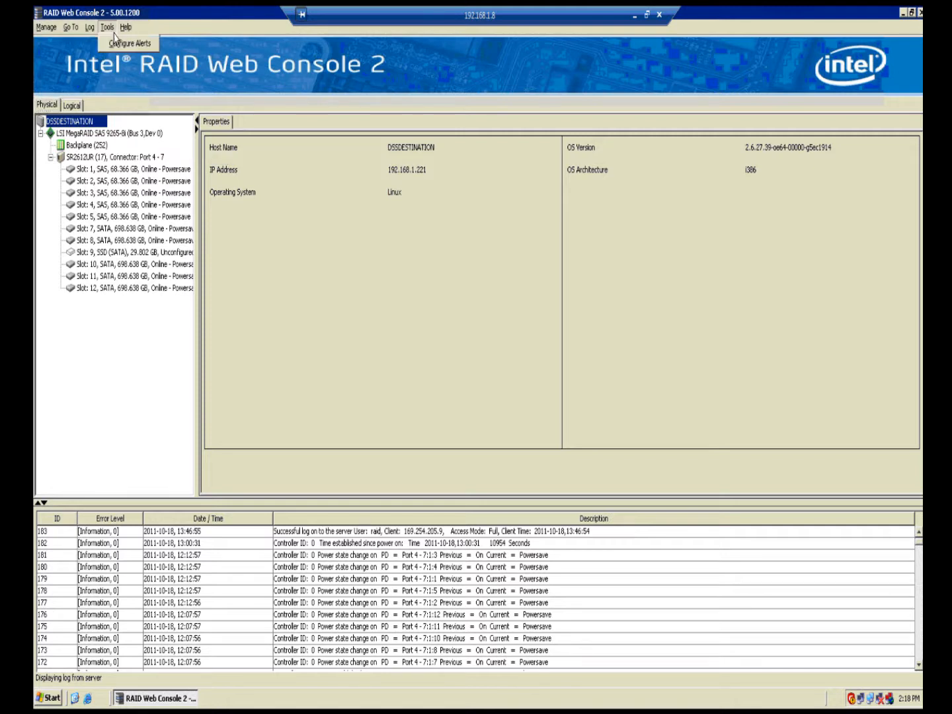
pyautogui.click(155, 44)
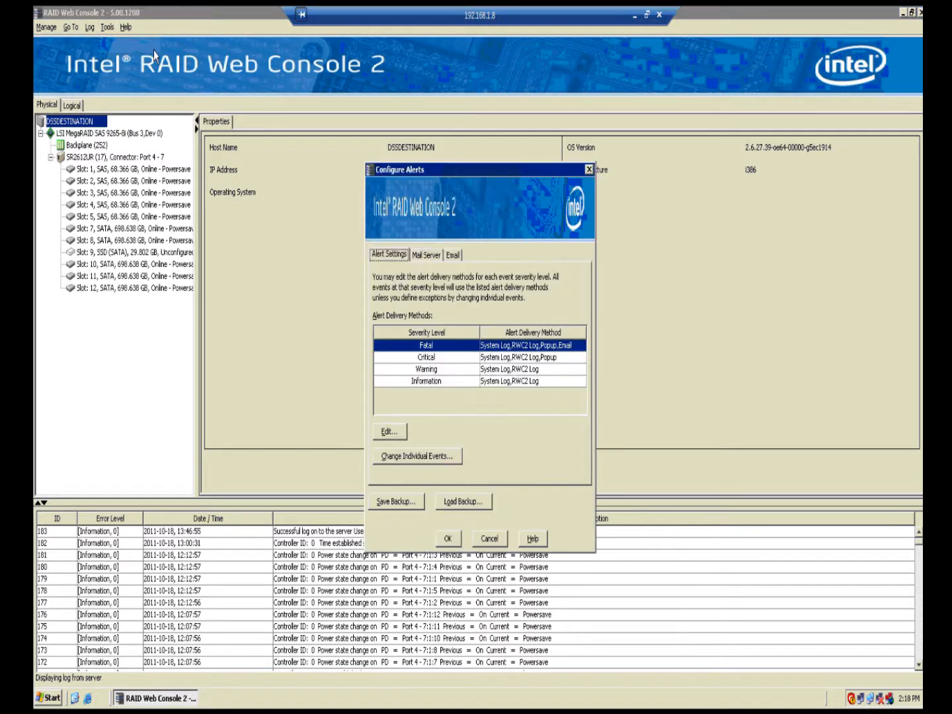
pyautogui.click(547, 360)
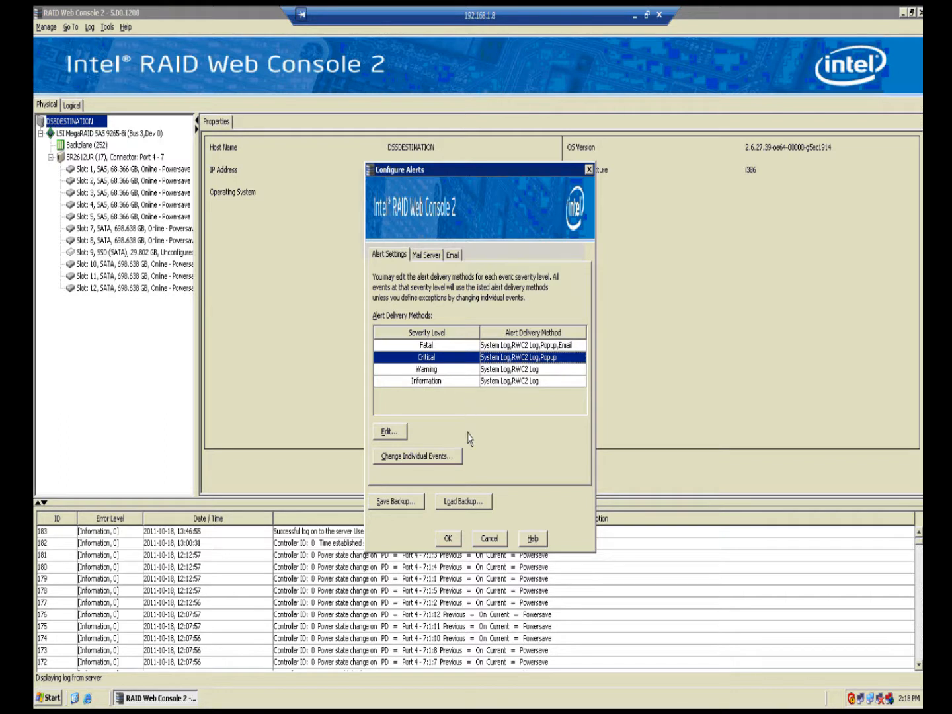
pyautogui.click(395, 431)
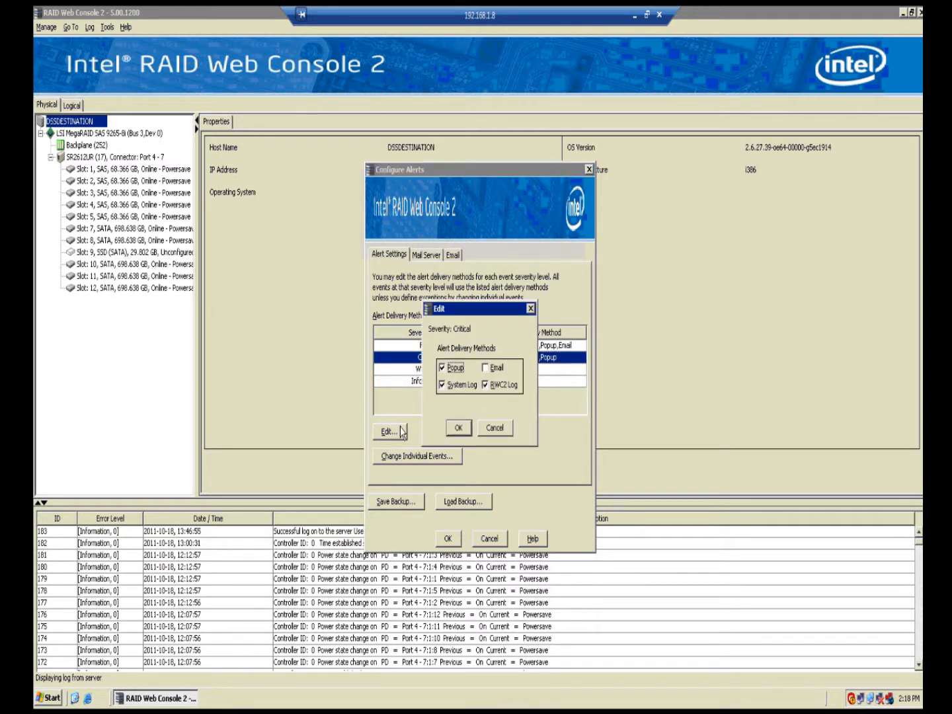
pyautogui.click(486, 369)
pyautogui.click(460, 428)
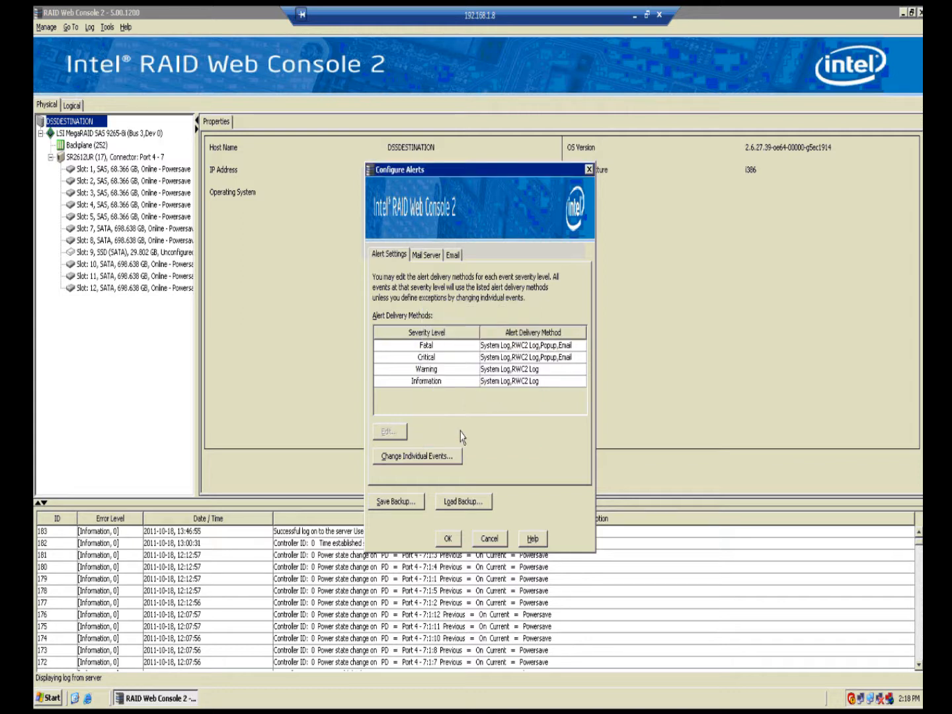
pyautogui.click(497, 358)
pyautogui.press('Up')
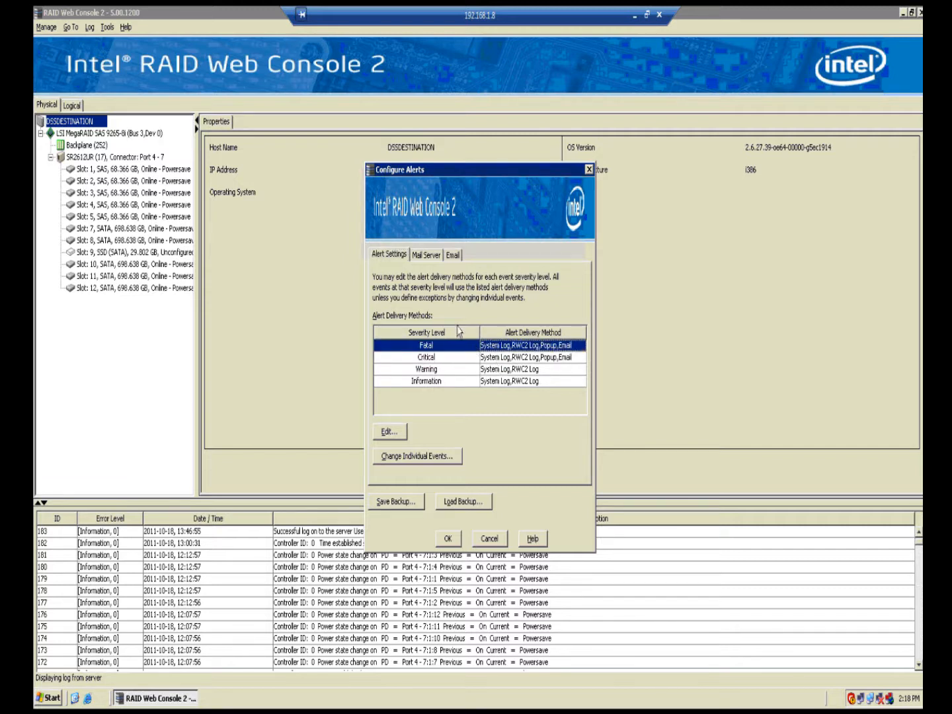
# Step: Review the alert mail server's sender, SMTP and authentication settings, and save a backup of the alert configuration as monitorconfig.xml in My Documents
pyautogui.click(426, 255)
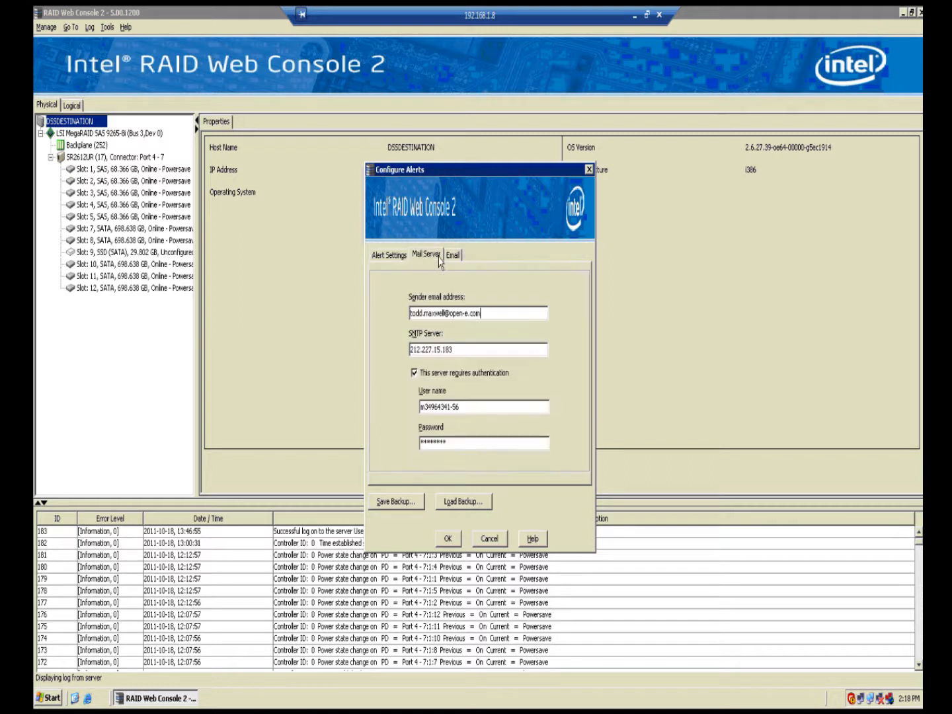
pyautogui.click(515, 316)
pyautogui.moveTo(515, 315); pyautogui.dragTo(397, 319)
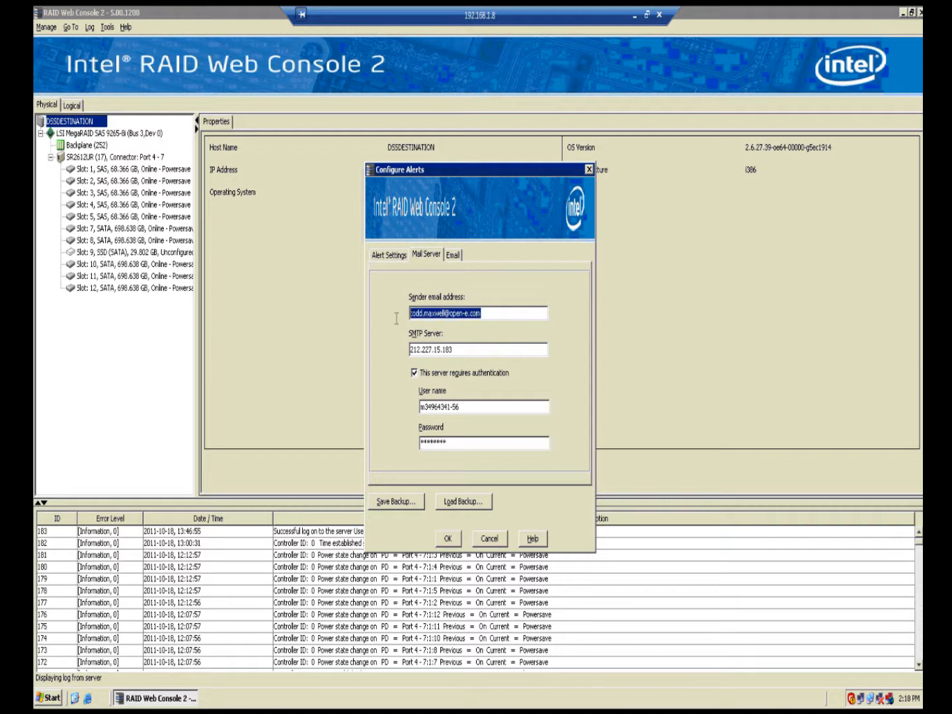
pyautogui.click(484, 353)
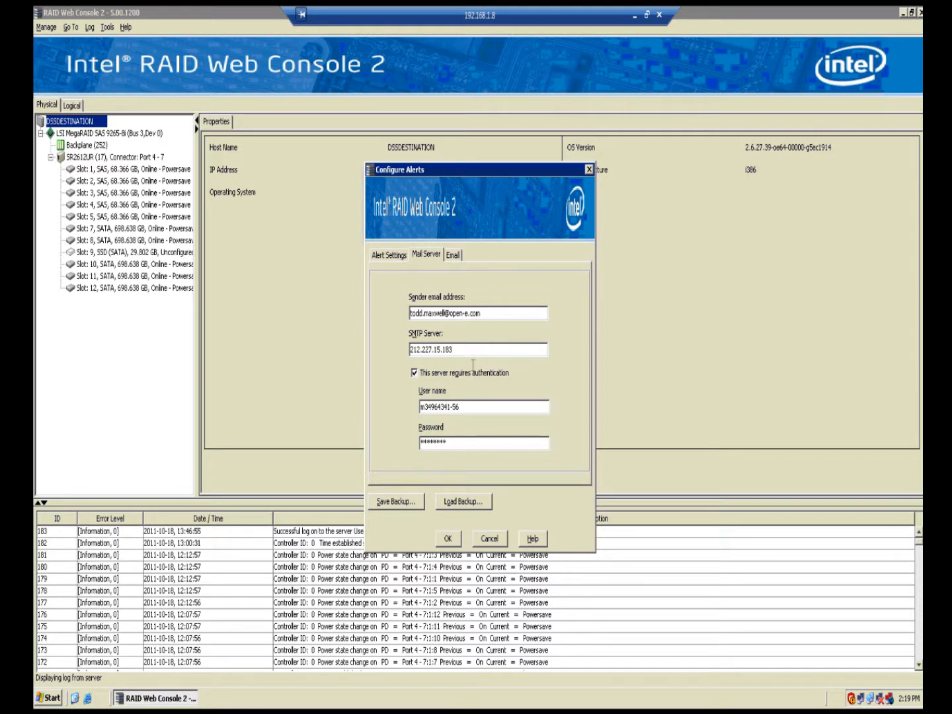
pyautogui.click(478, 403)
pyautogui.click(417, 507)
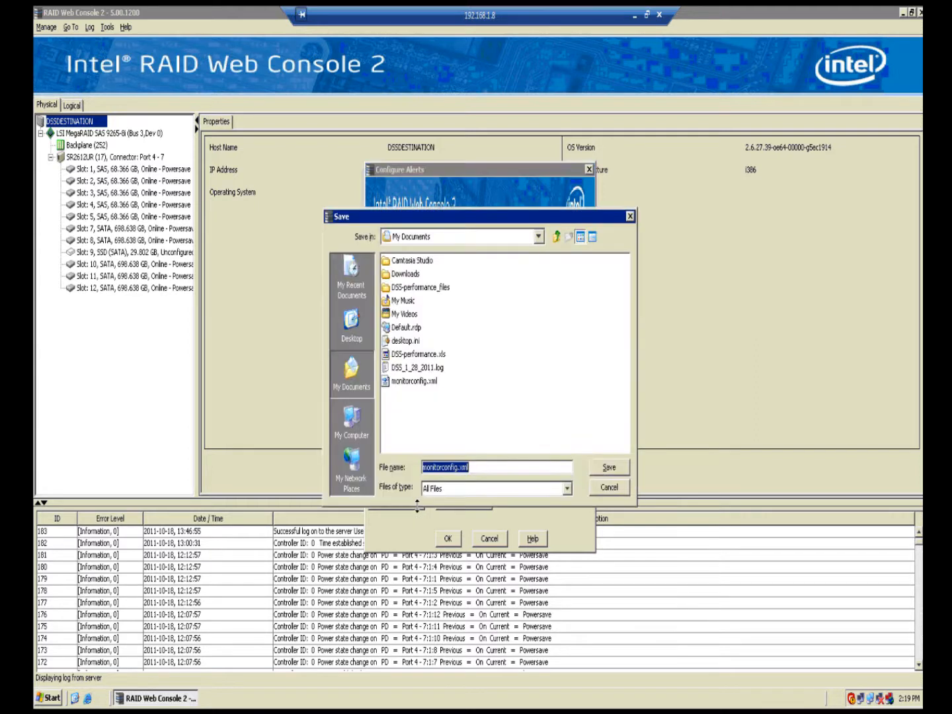
pyautogui.click(606, 469)
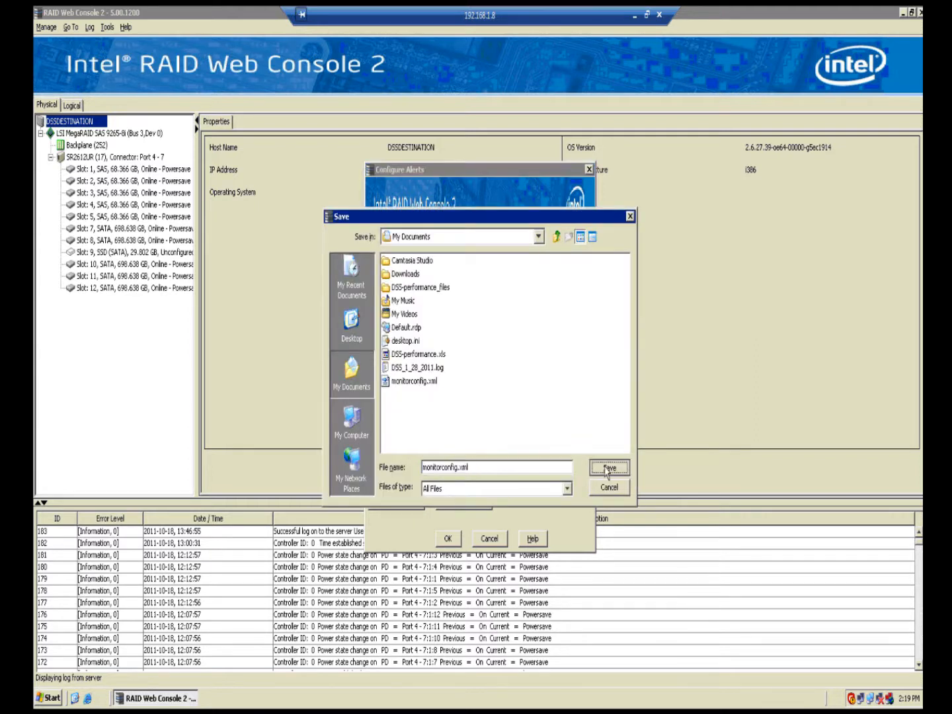
# Step: Remove the default local root recipient from the alert recipient e-mail addresses
pyautogui.click(453, 256)
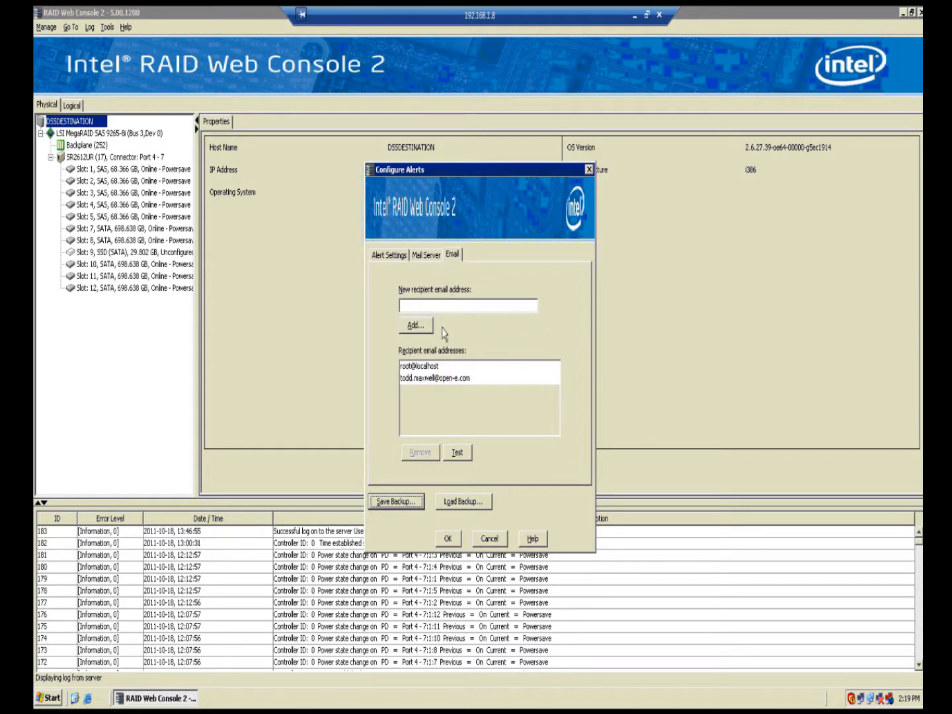
pyautogui.click(433, 379)
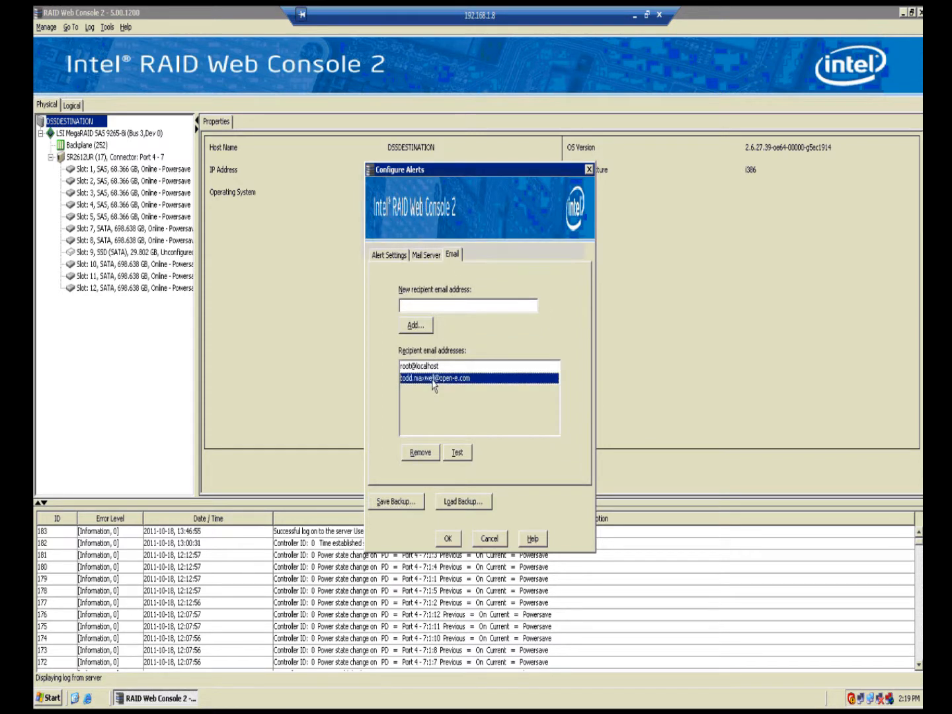
pyautogui.click(433, 367)
pyautogui.click(435, 455)
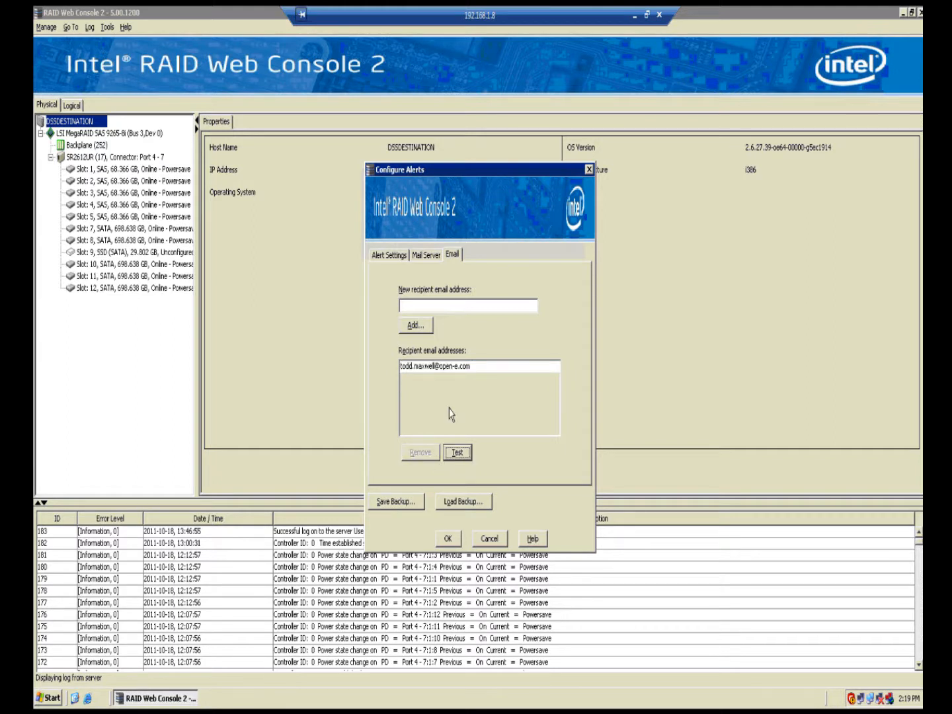
# Step: Send a test e-mail to the remaining alert recipient and dismiss the notice
pyautogui.click(456, 371)
pyautogui.click(459, 454)
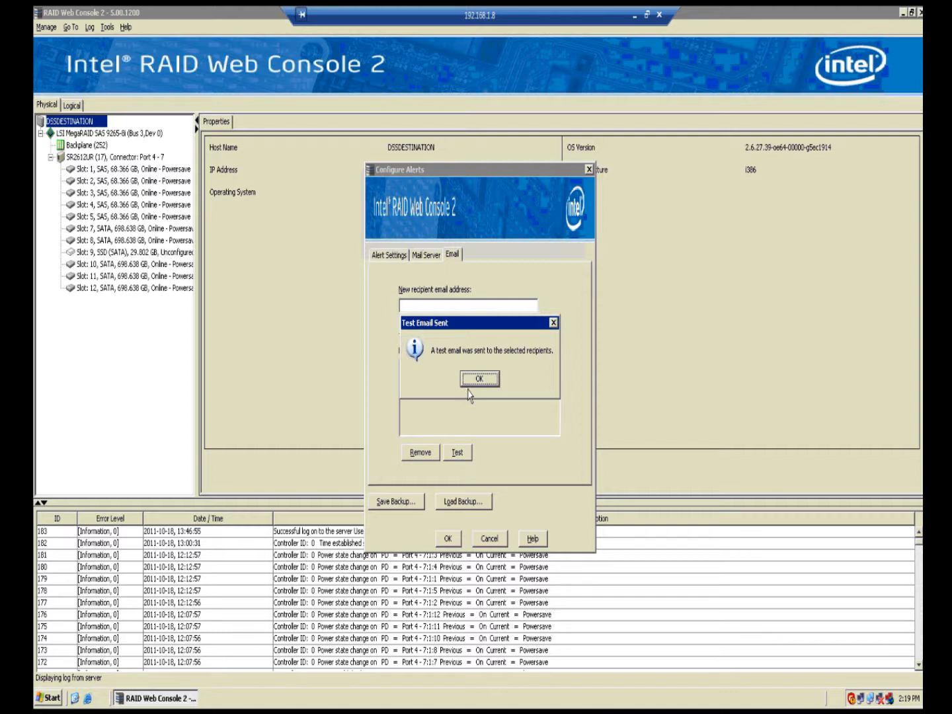
pyautogui.click(476, 383)
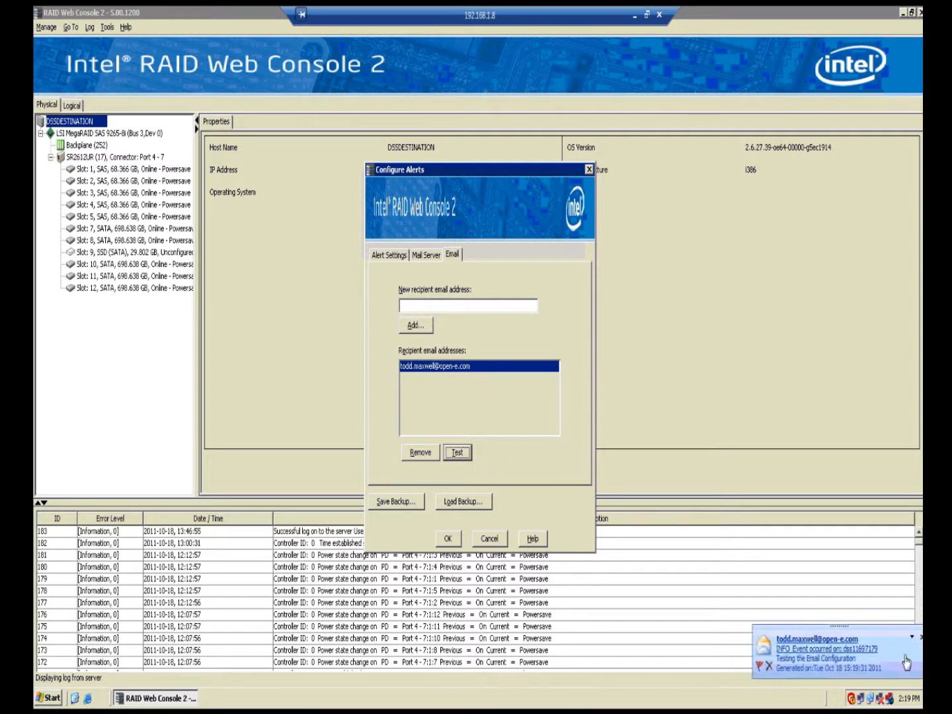
# Step: Open the new test e-mail from its desktop alert, examine the generation time, body text and host name in the subject, and close it
pyautogui.click(912, 637)
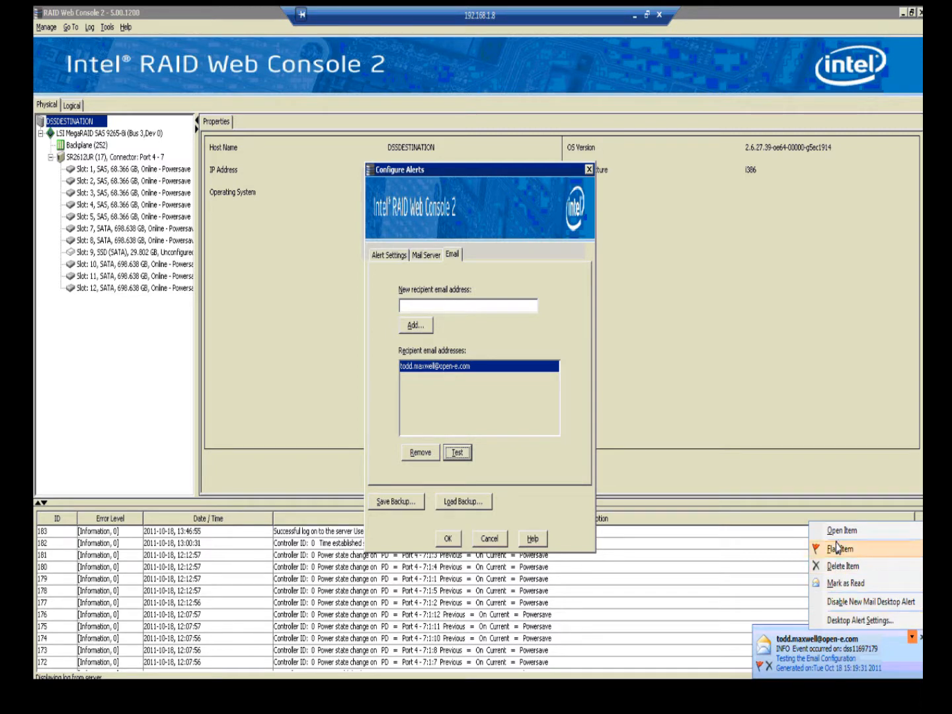
pyautogui.click(841, 533)
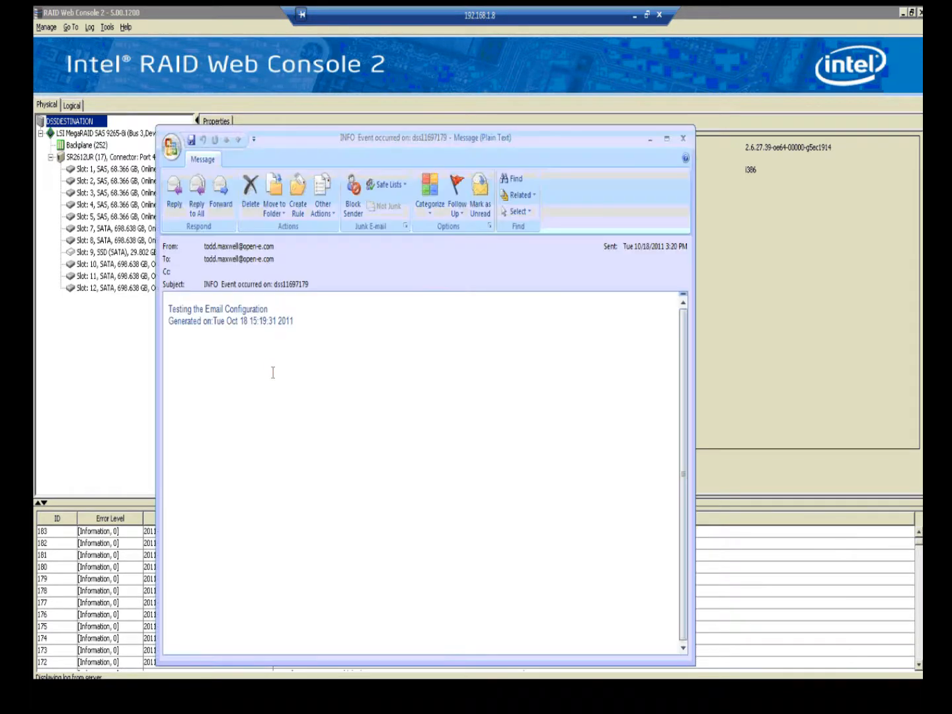
pyautogui.moveTo(295, 322); pyautogui.dragTo(213, 321)
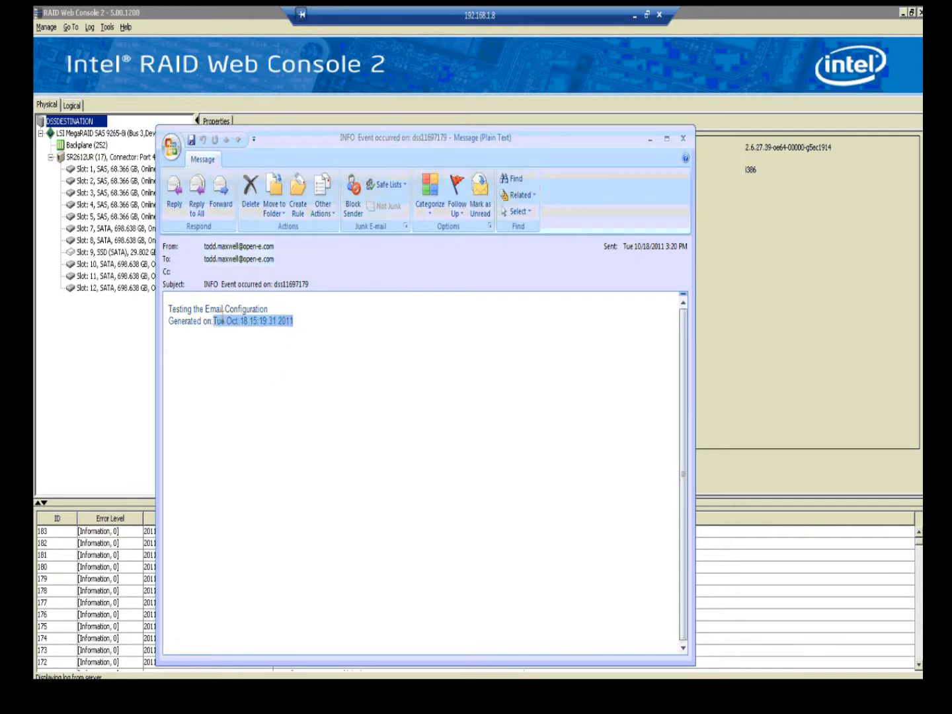
pyautogui.hotkey('ctrl', 'a')
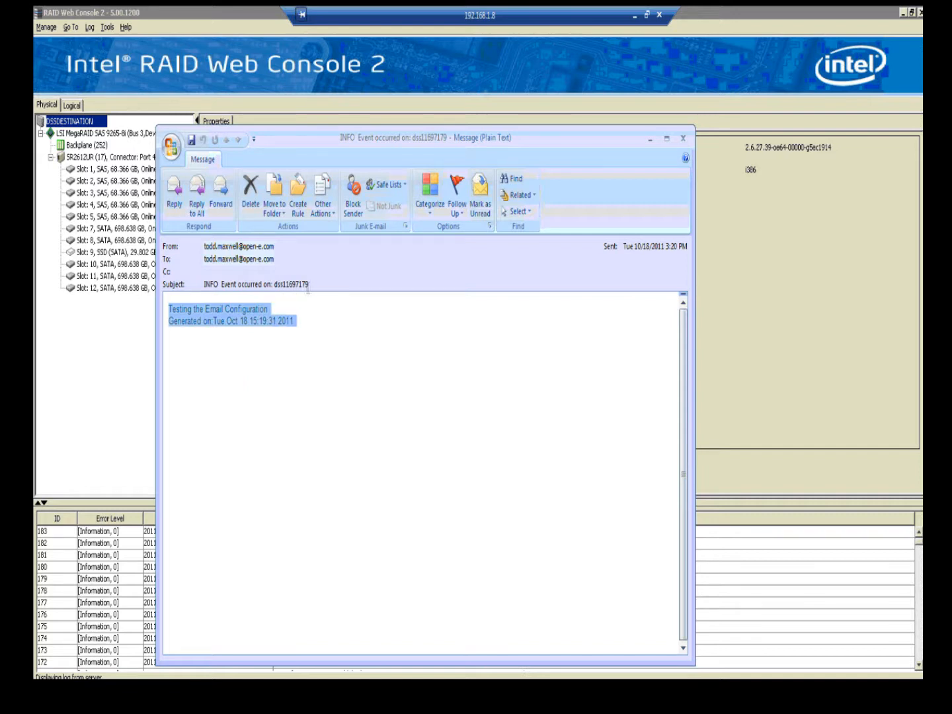
pyautogui.moveTo(309, 285); pyautogui.dragTo(273, 285)
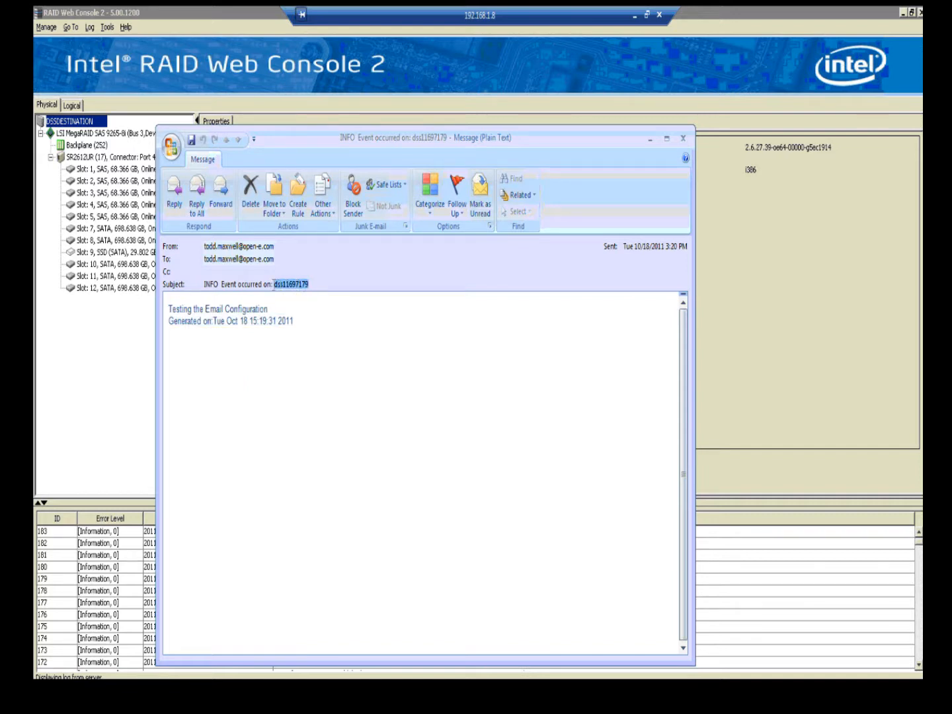
pyautogui.click(685, 139)
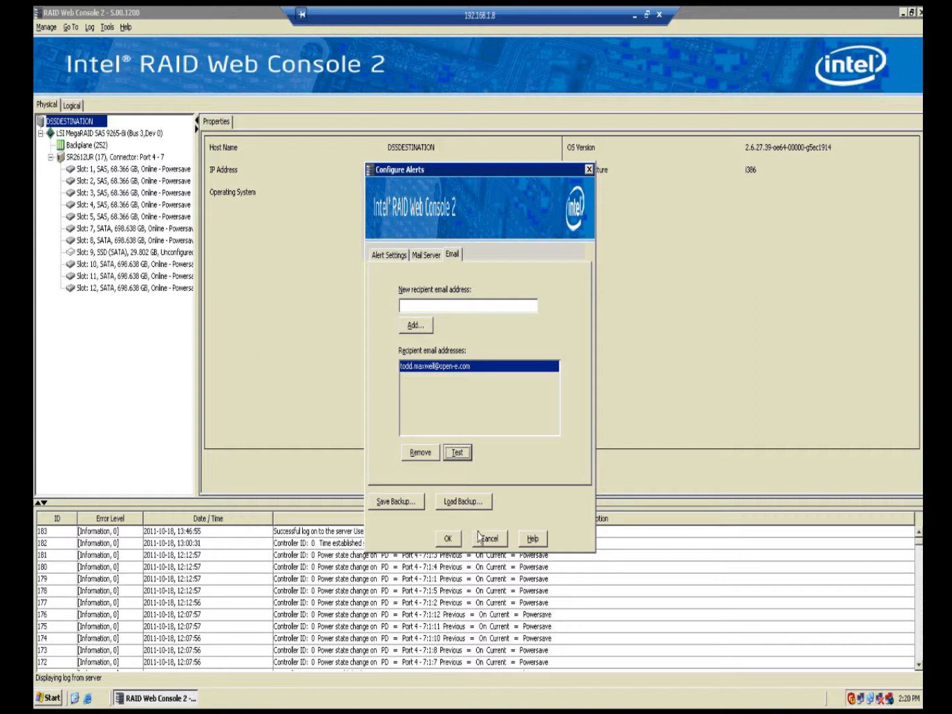
# Step: Close the alert configuration without keeping its changes and return from the remote desktop session to Firefox
pyautogui.click(496, 545)
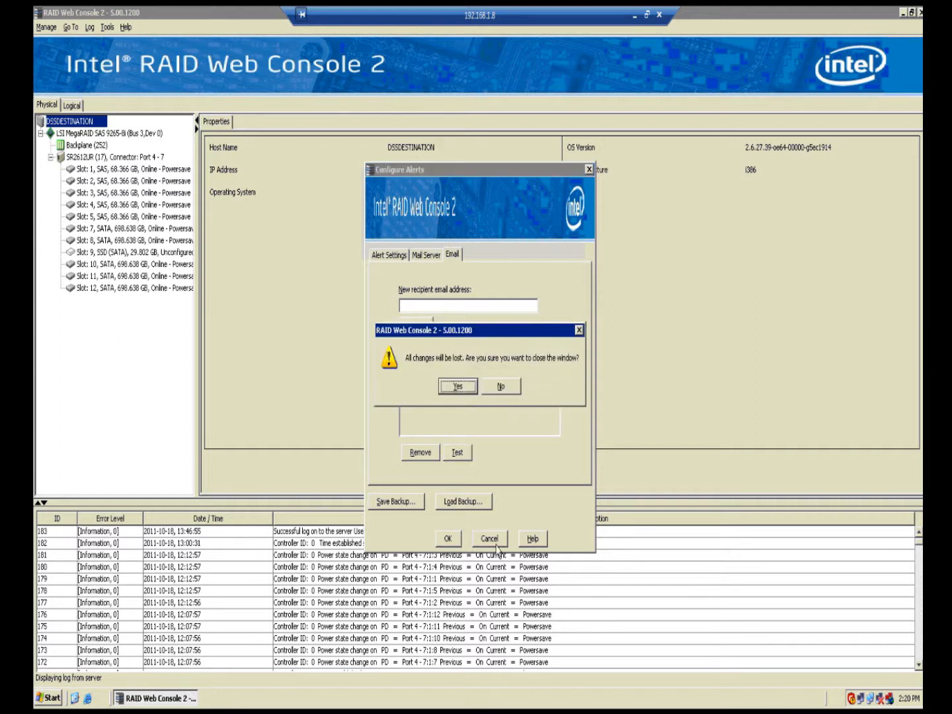
pyautogui.click(467, 387)
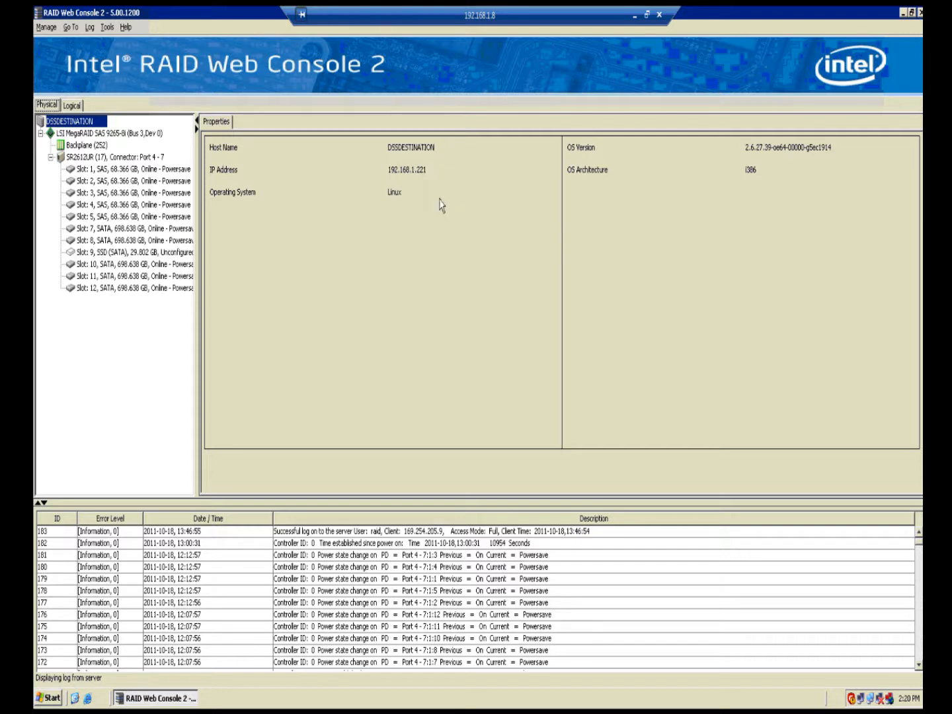
pyautogui.click(634, 15)
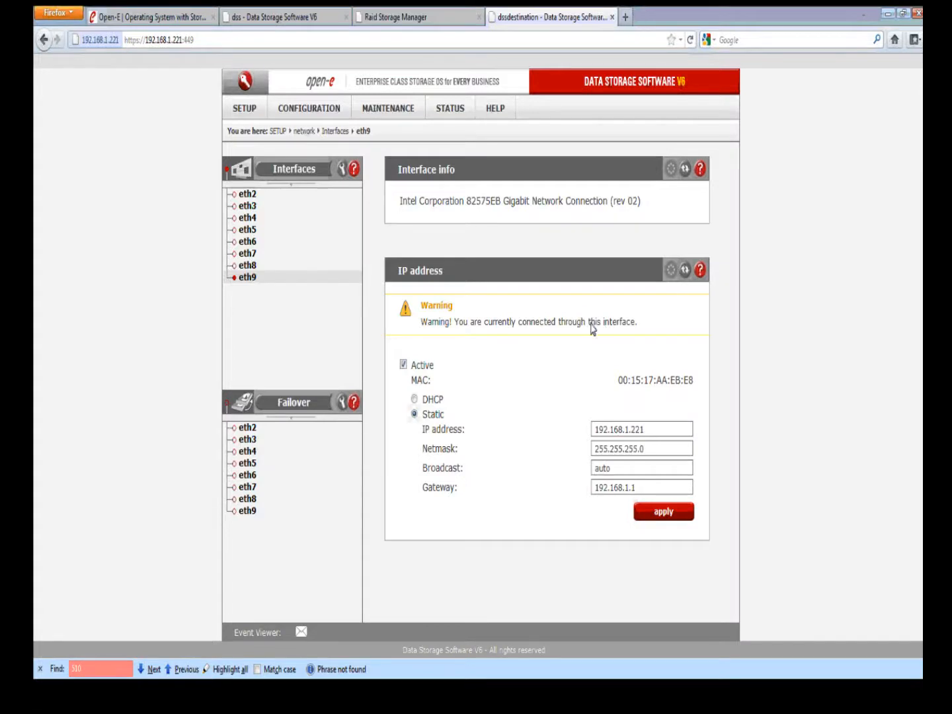
# Step: Open the Webcasts and videos section of the Open-E website's Library and look through the list of past webinars
pyautogui.click(181, 21)
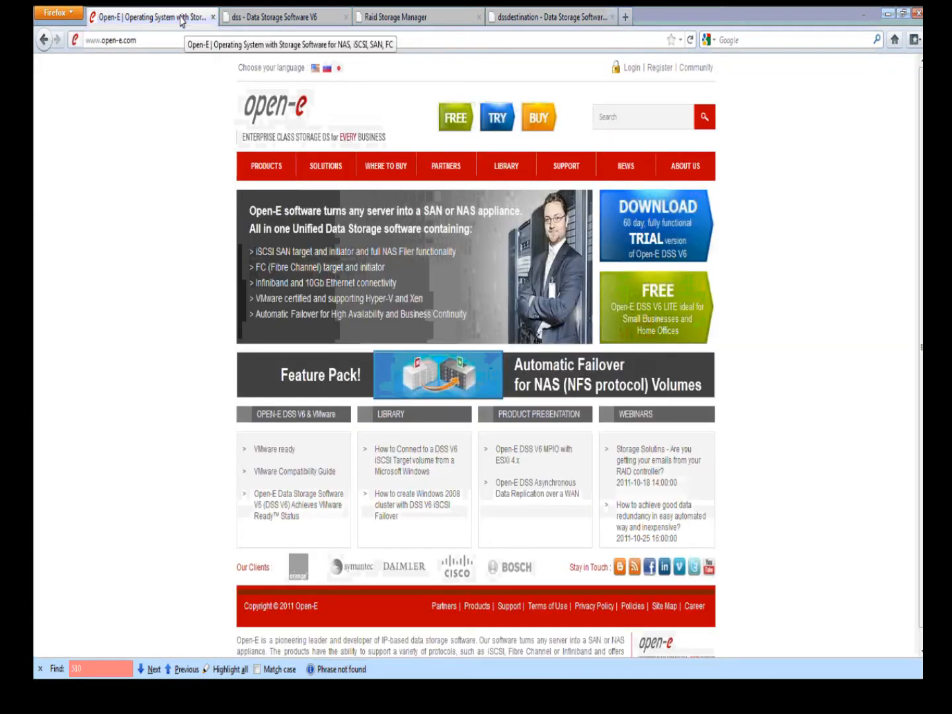
pyautogui.moveTo(526, 170)
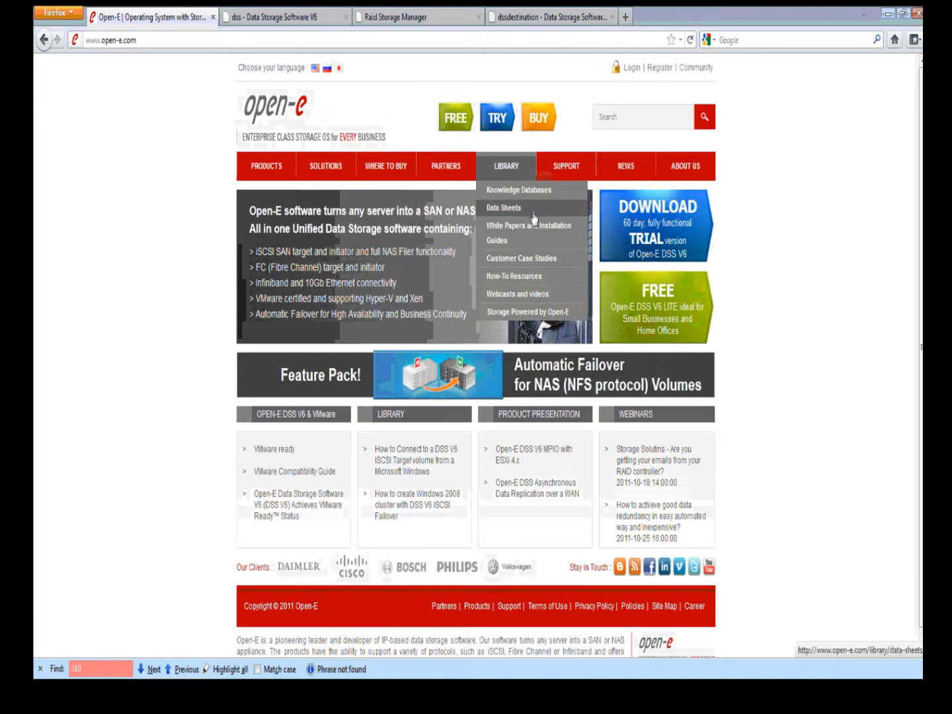
pyautogui.click(561, 294)
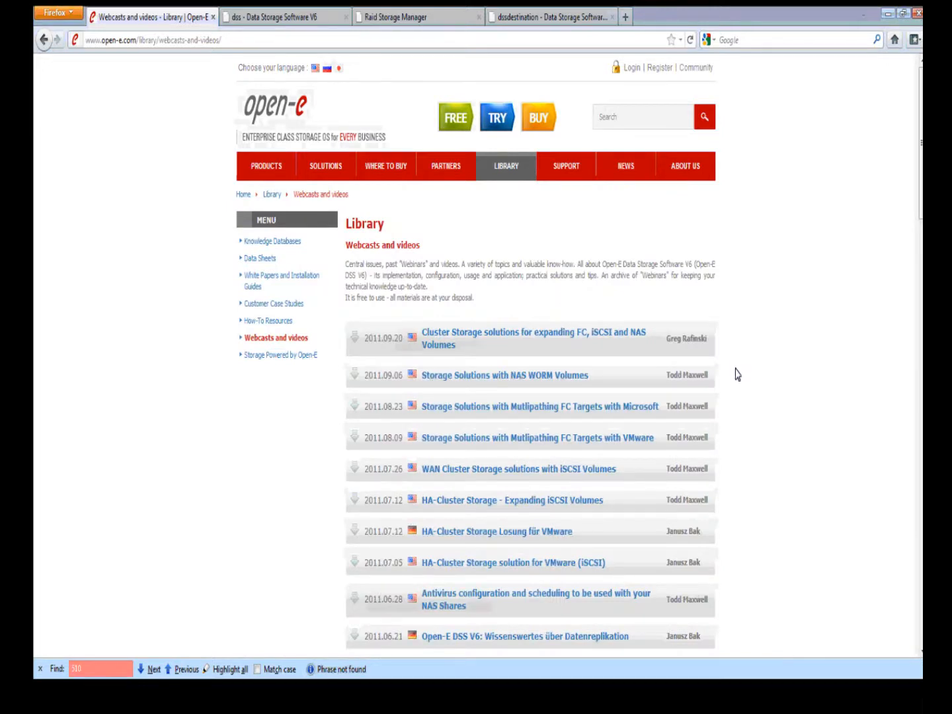
pyautogui.scroll(-3, 737, 375)
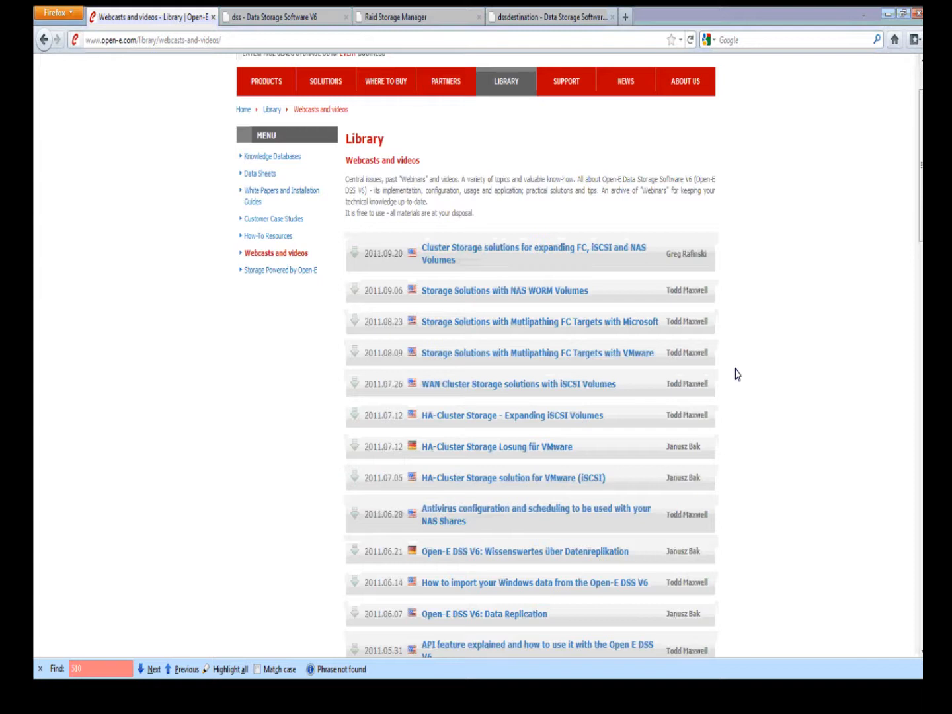
pyautogui.scroll(-6, 737, 374)
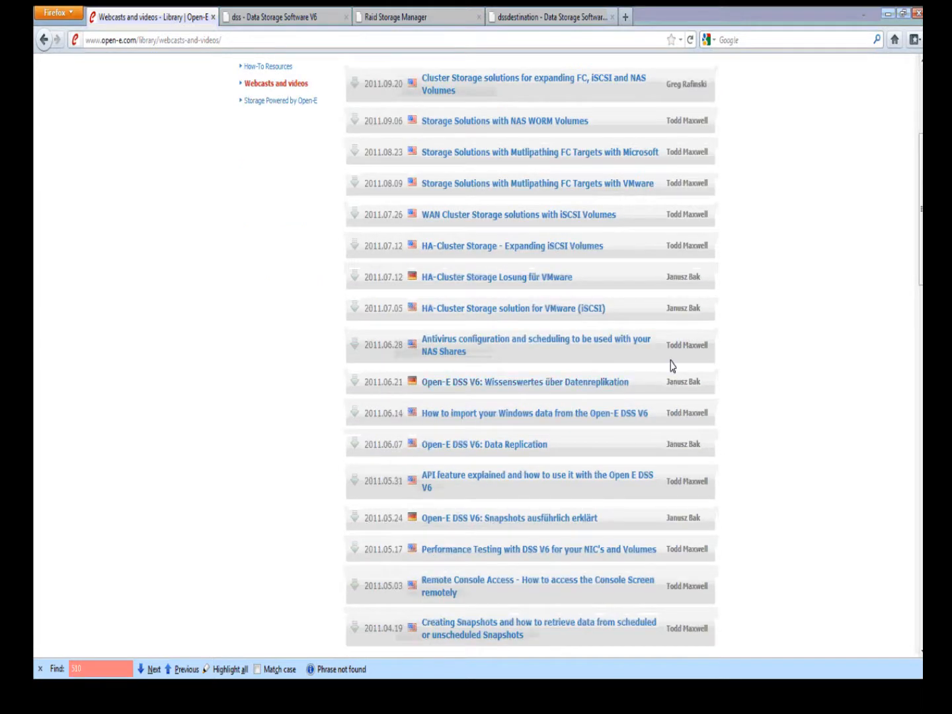
pyautogui.scroll(3, 700, 360)
pyautogui.scroll(5, 701, 361)
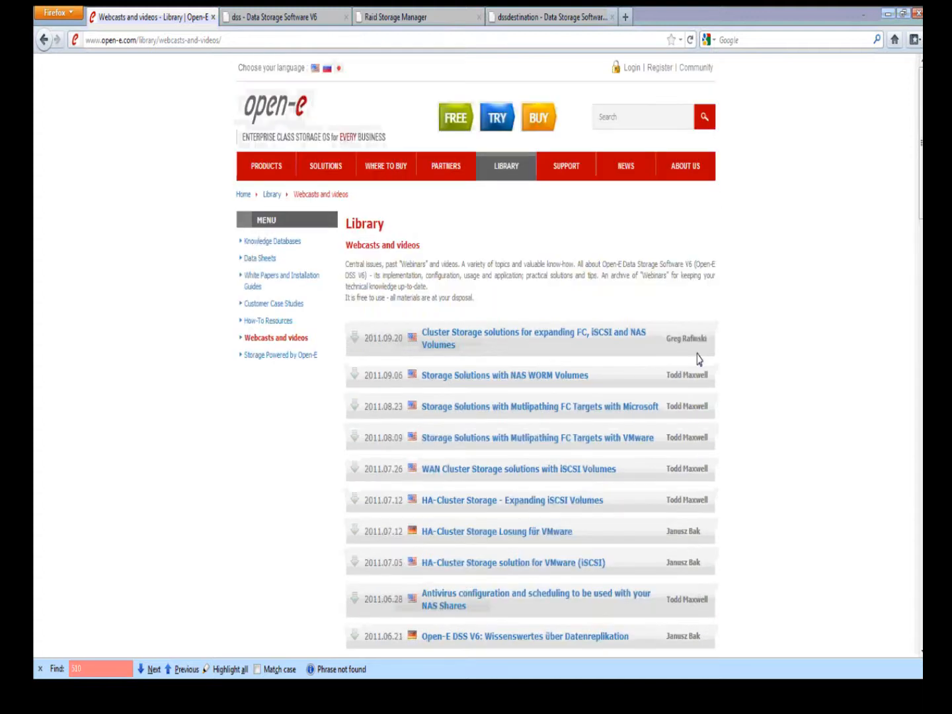
# Step: Open the Library's How-To Resources, expand the Open-E Replications category and look through its list of guides
pyautogui.click(528, 277)
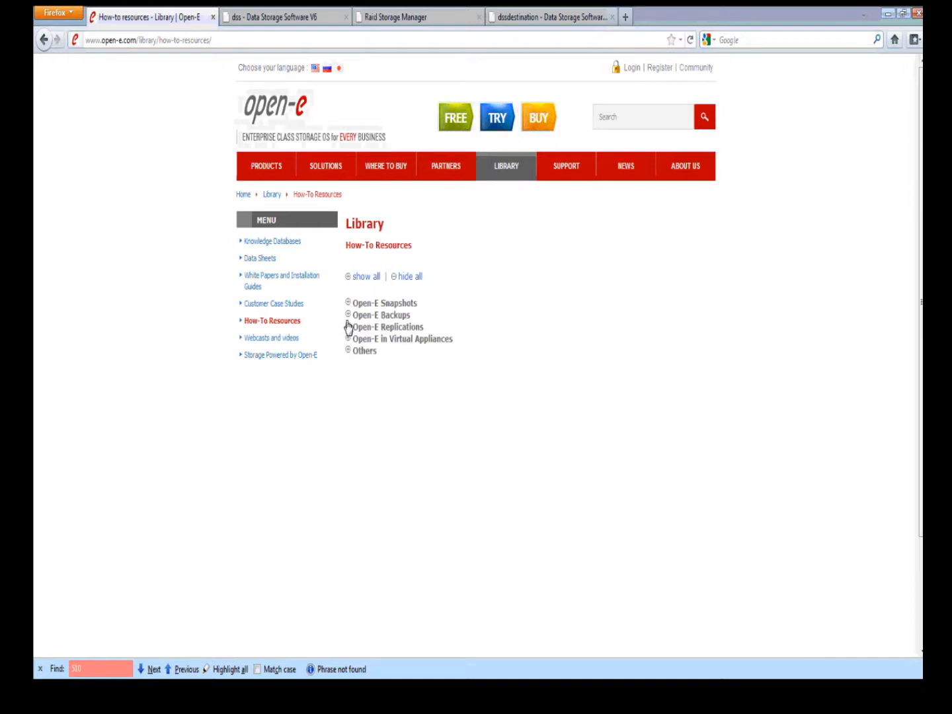
pyautogui.click(349, 327)
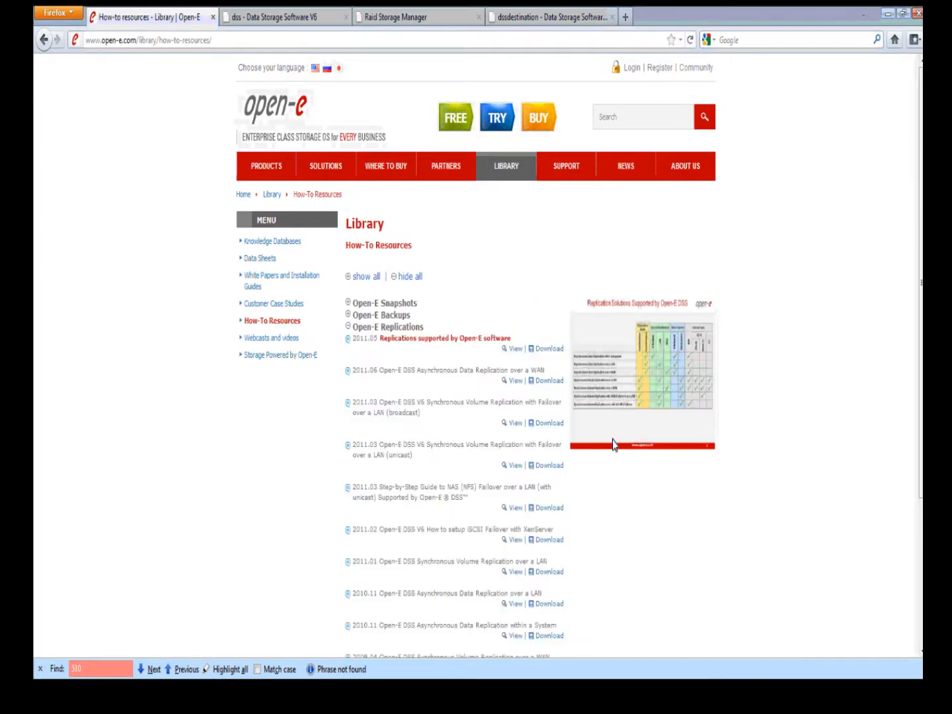
pyautogui.scroll(-2, 616, 466)
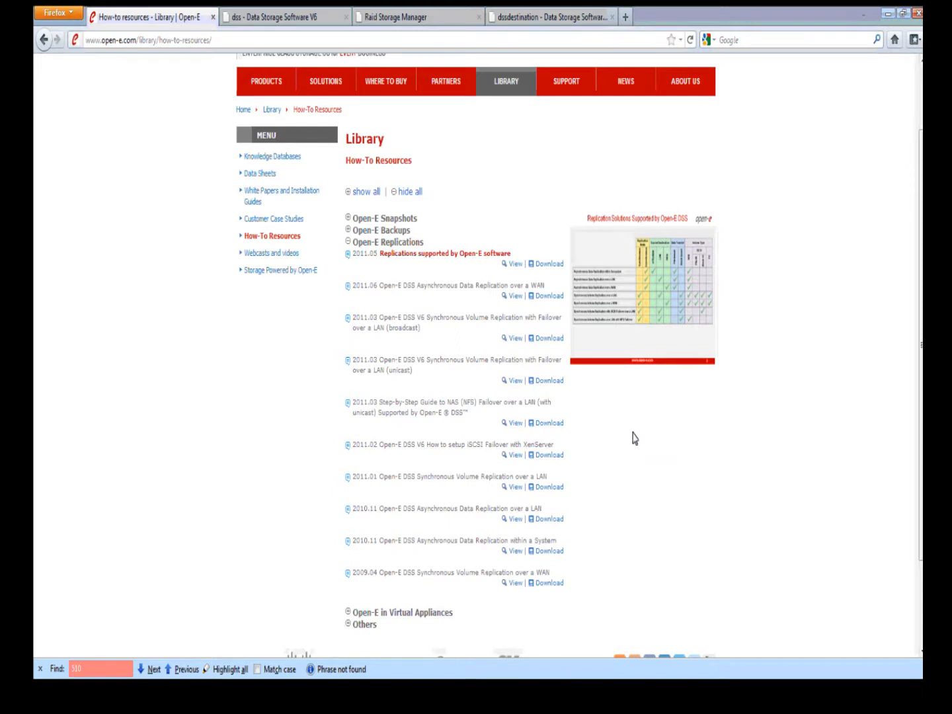
pyautogui.scroll(3, 633, 437)
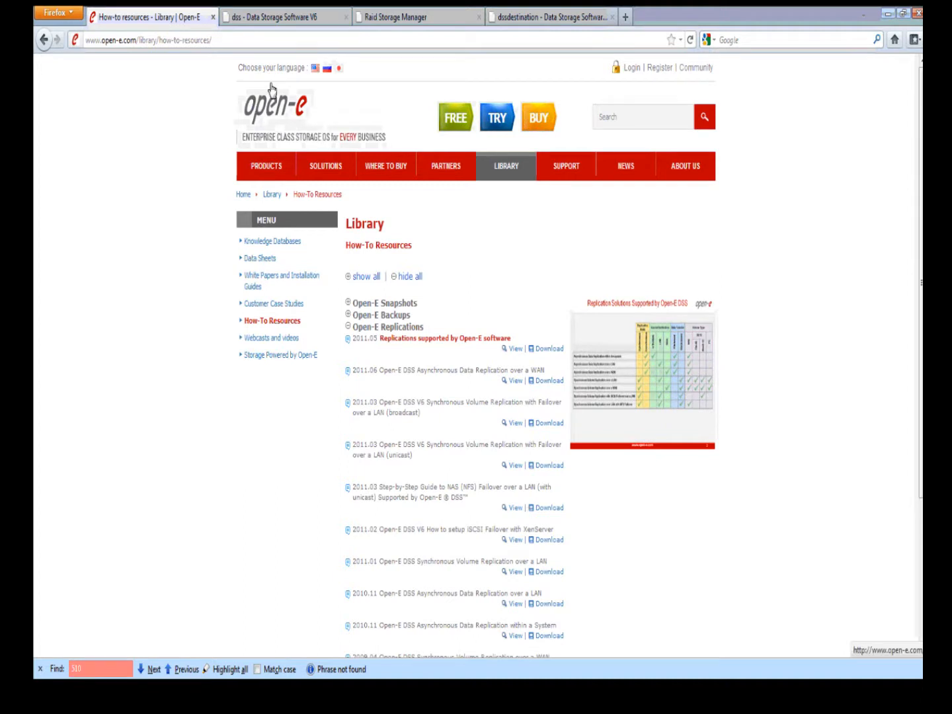
# Step: Search the Open-E website for "mpio", narrow the results to the forum, and return to the site's home page
pyautogui.click(616, 127)
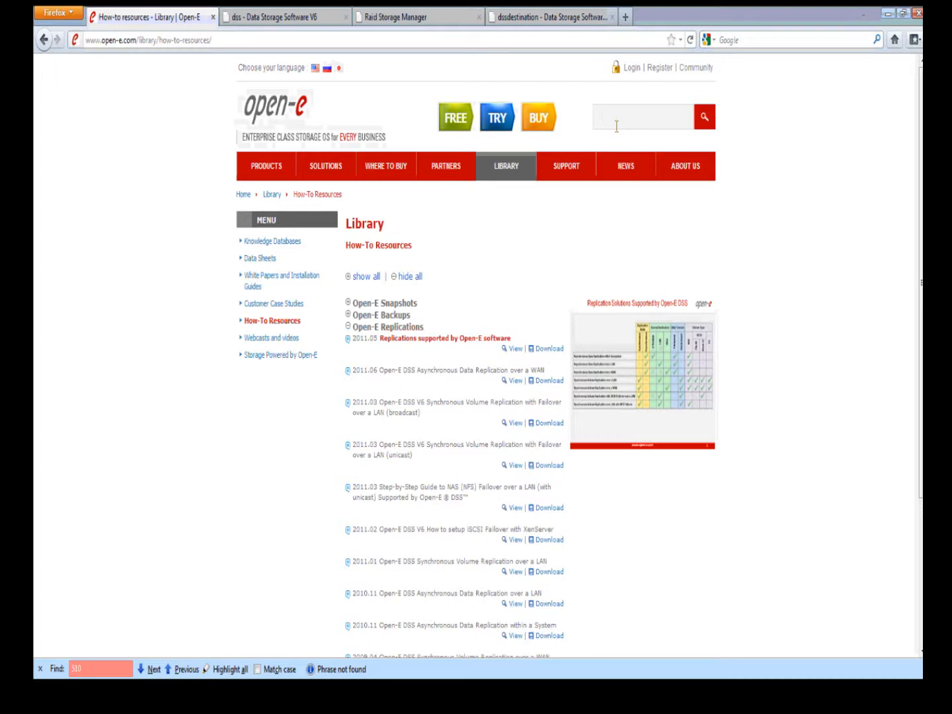
pyautogui.write('mpio')
pyautogui.press('Return')
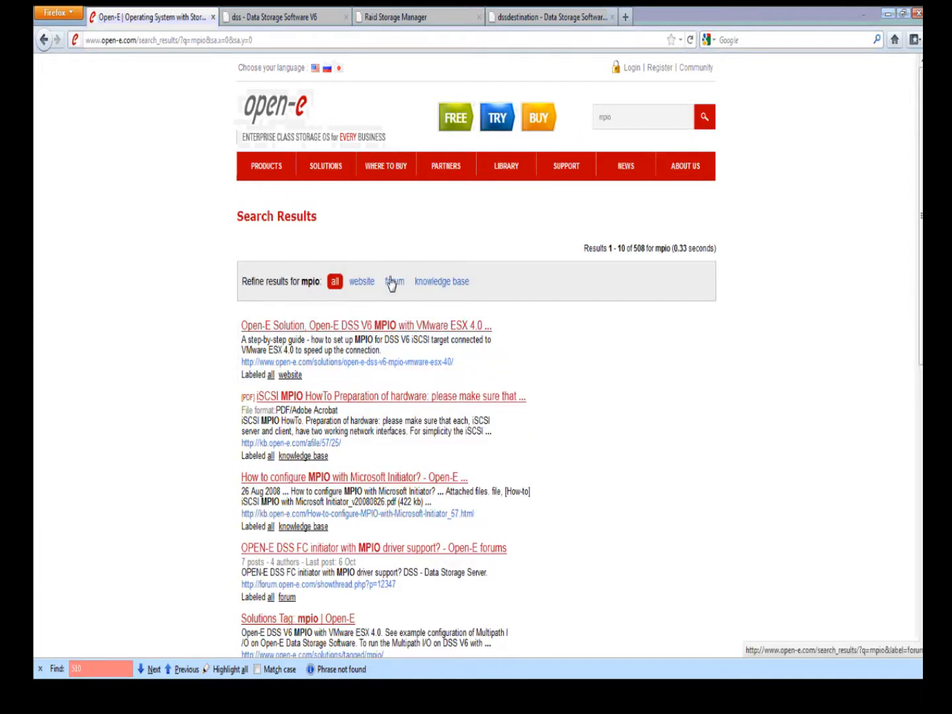
pyautogui.click(393, 283)
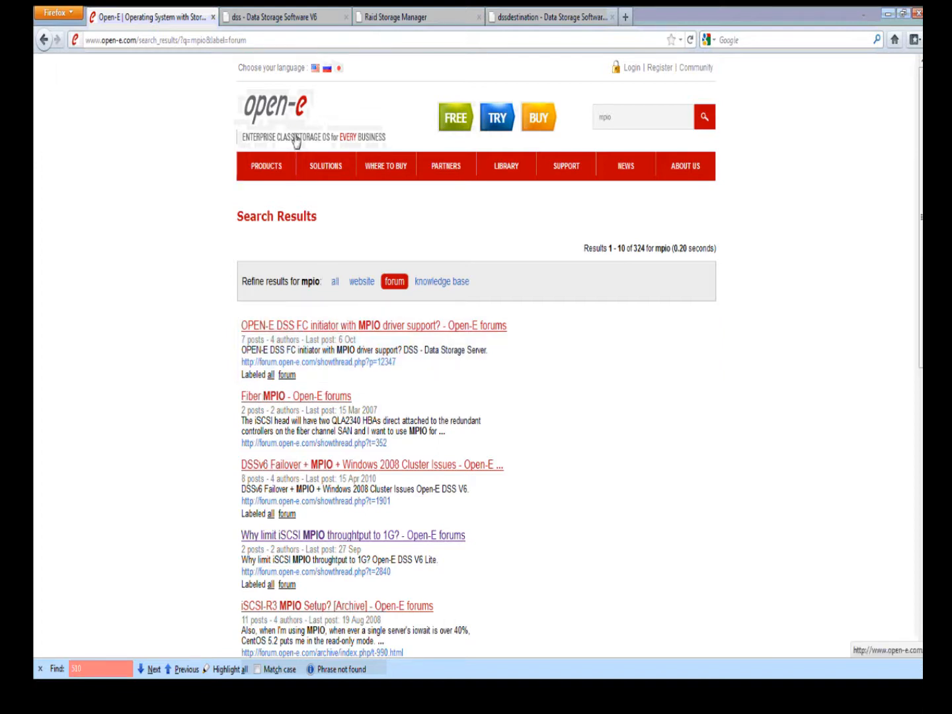
pyautogui.click(279, 99)
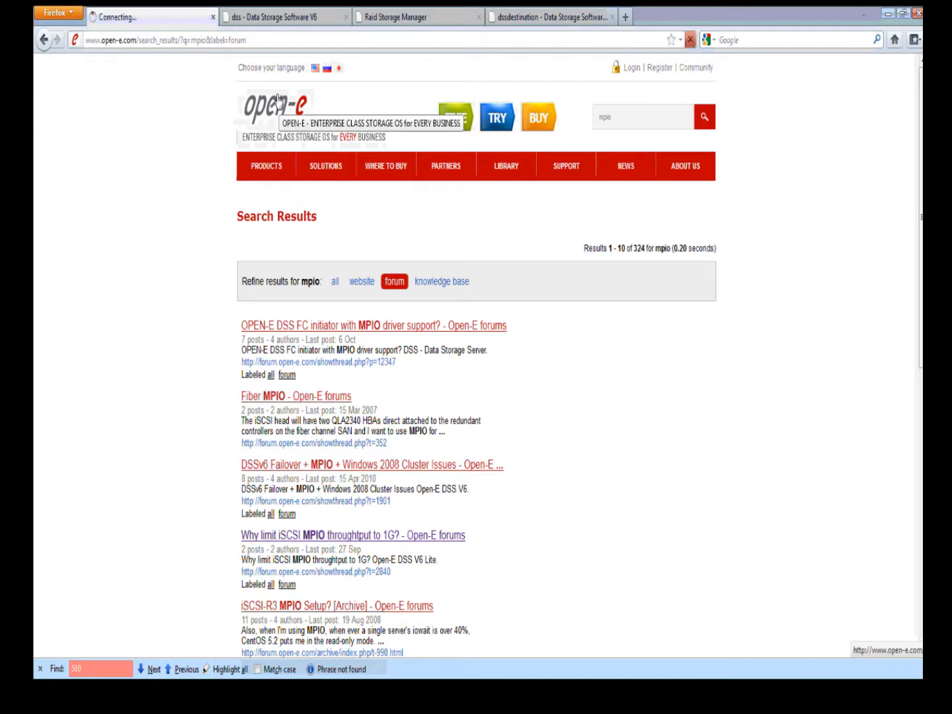